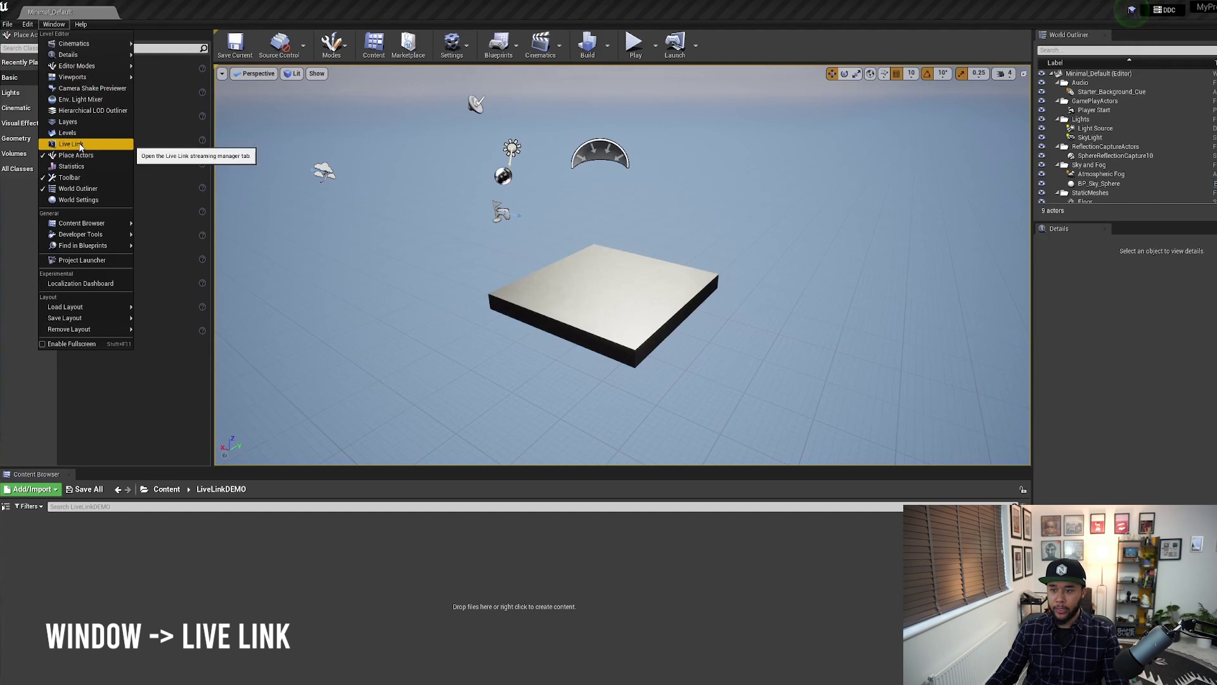
Step: Open the Live Link streaming manager in the level editor and shift its window slightly aside
click(71, 144)
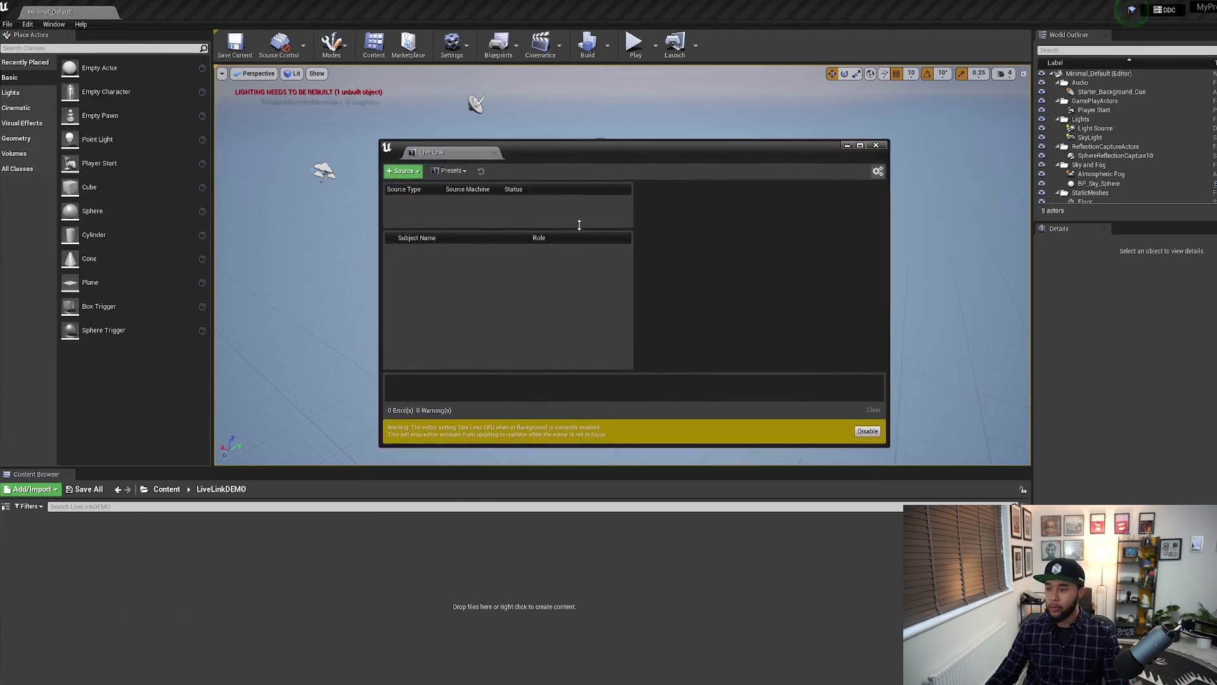
drag(554, 157, 545, 157)
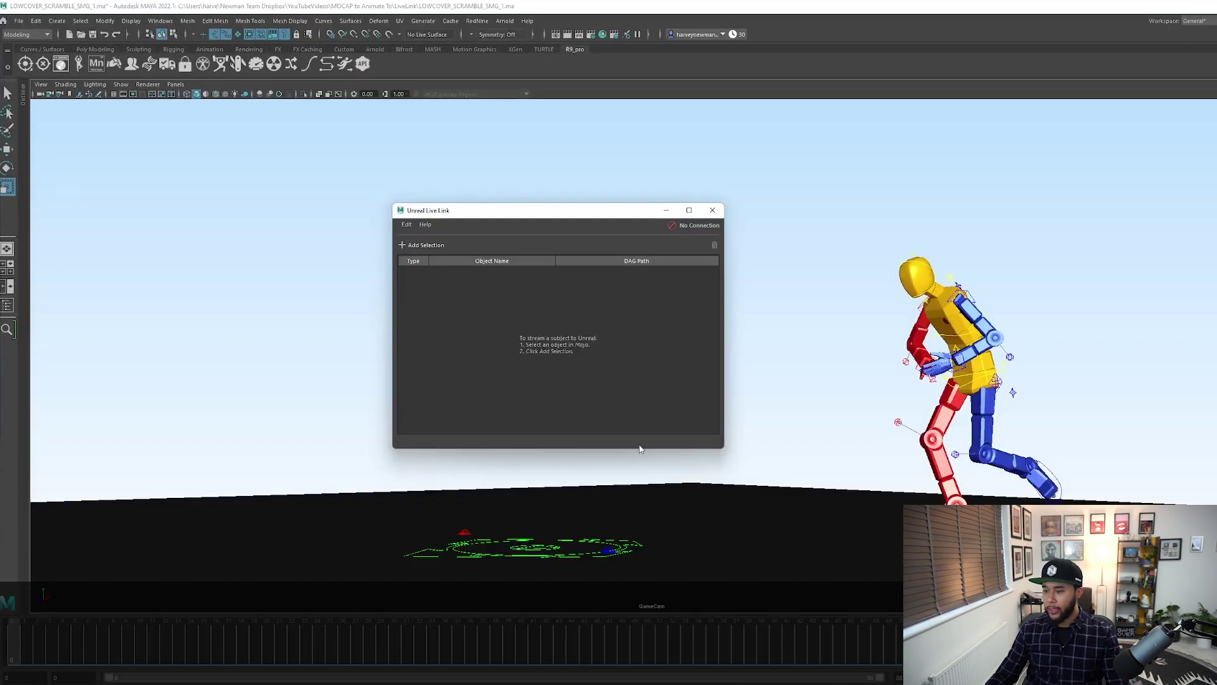
Step: In Maya, select Red9_PuppetRig_v16 in the Outliner and add it as a streamed subject in the Unreal Live Link window
click(8, 305)
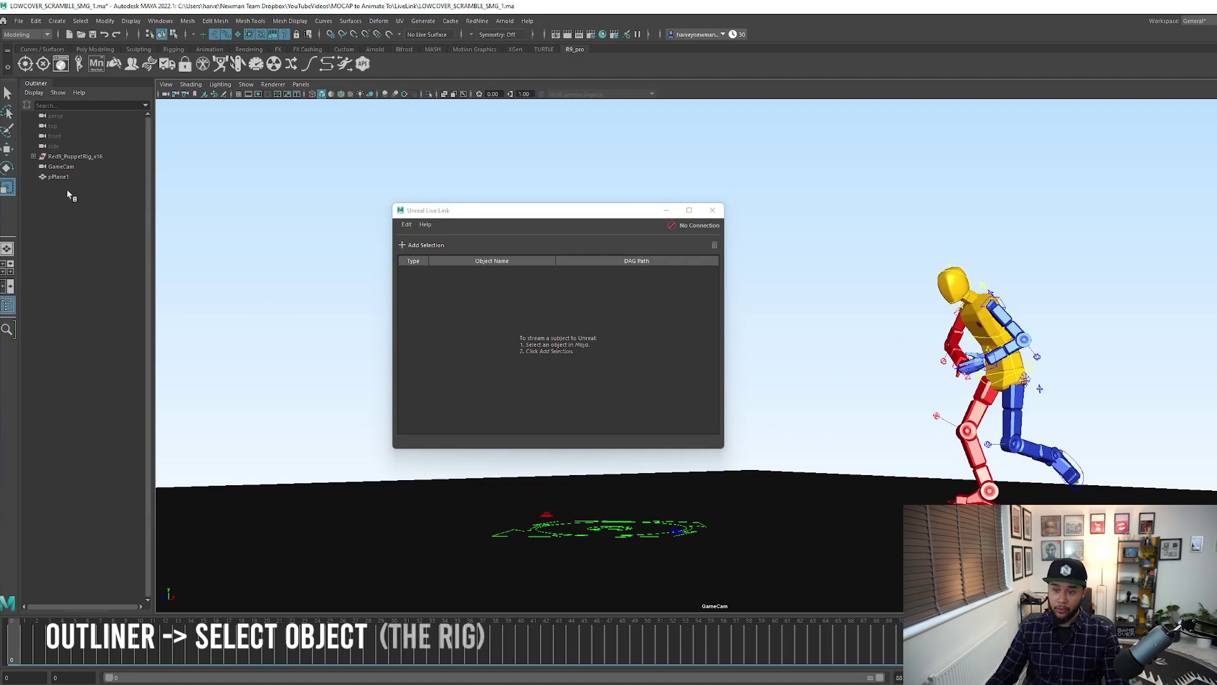
click(76, 156)
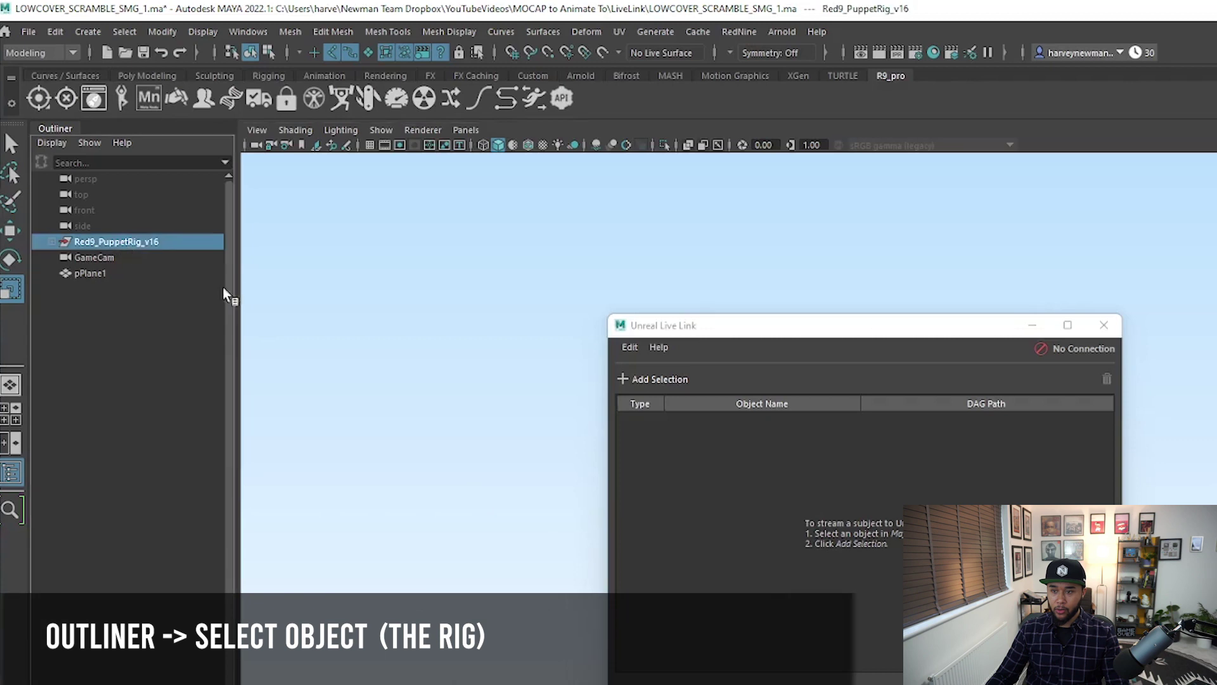
click(51, 242)
click(52, 242)
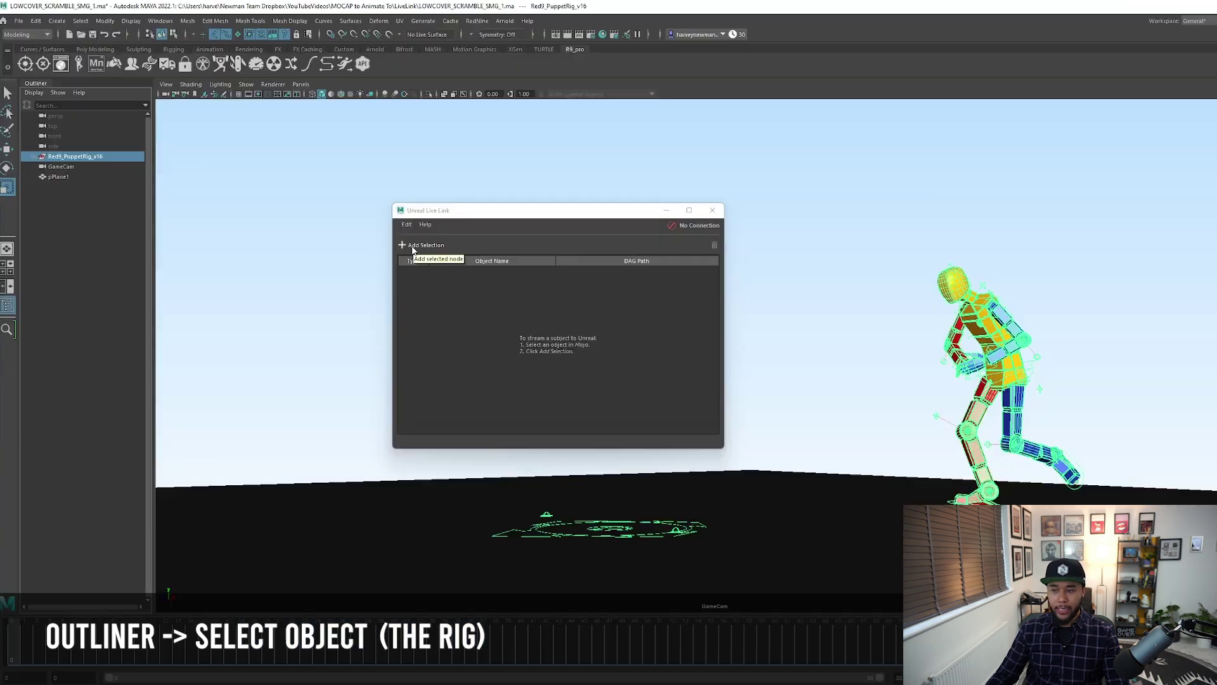
click(413, 248)
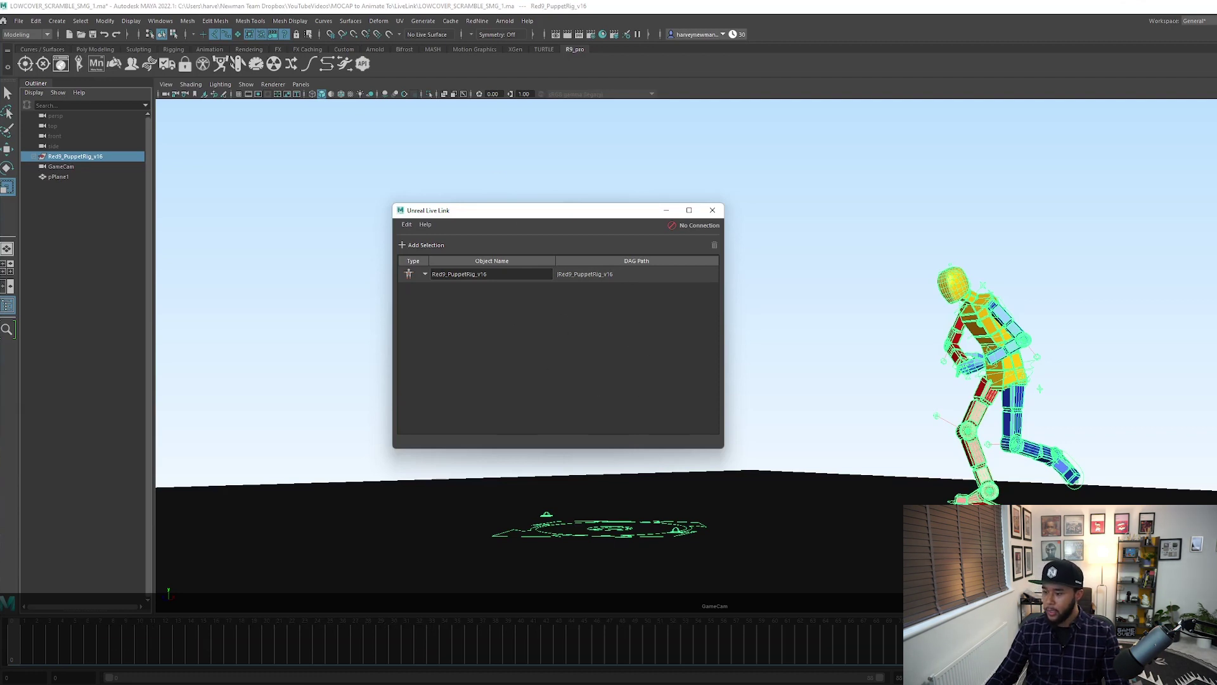
Step: Switch to Unreal Editor and add the Maya Live Link message bus source in the Live Link manager
click(715, 673)
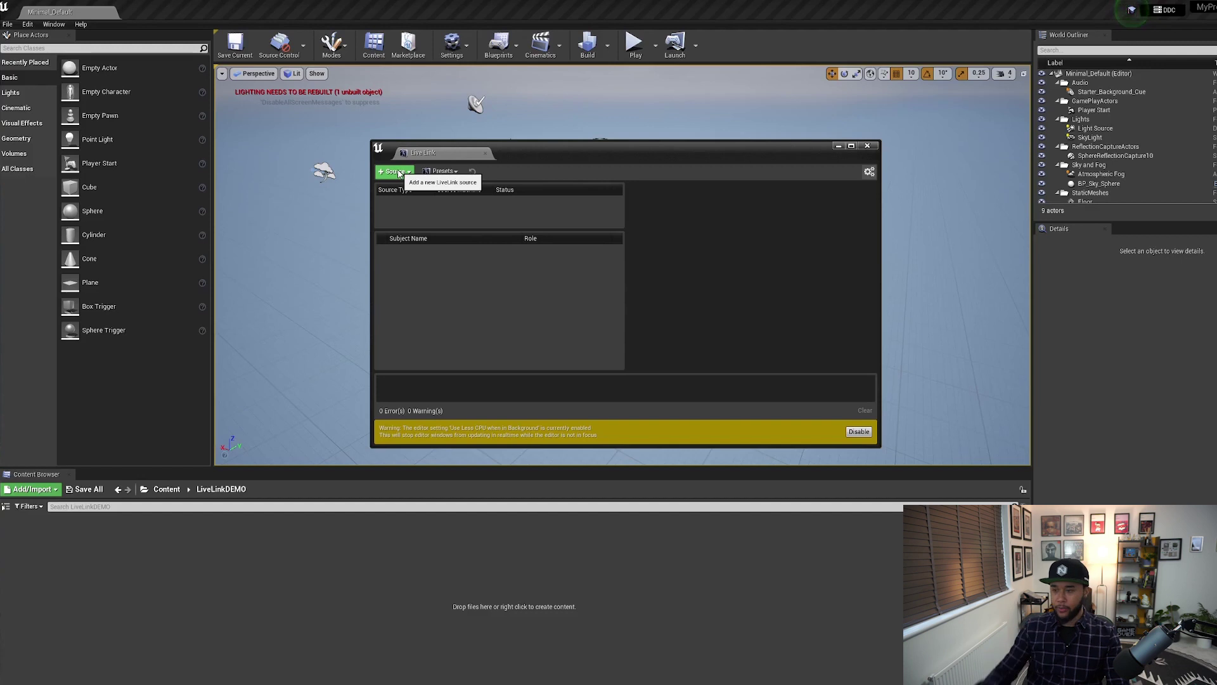
click(396, 172)
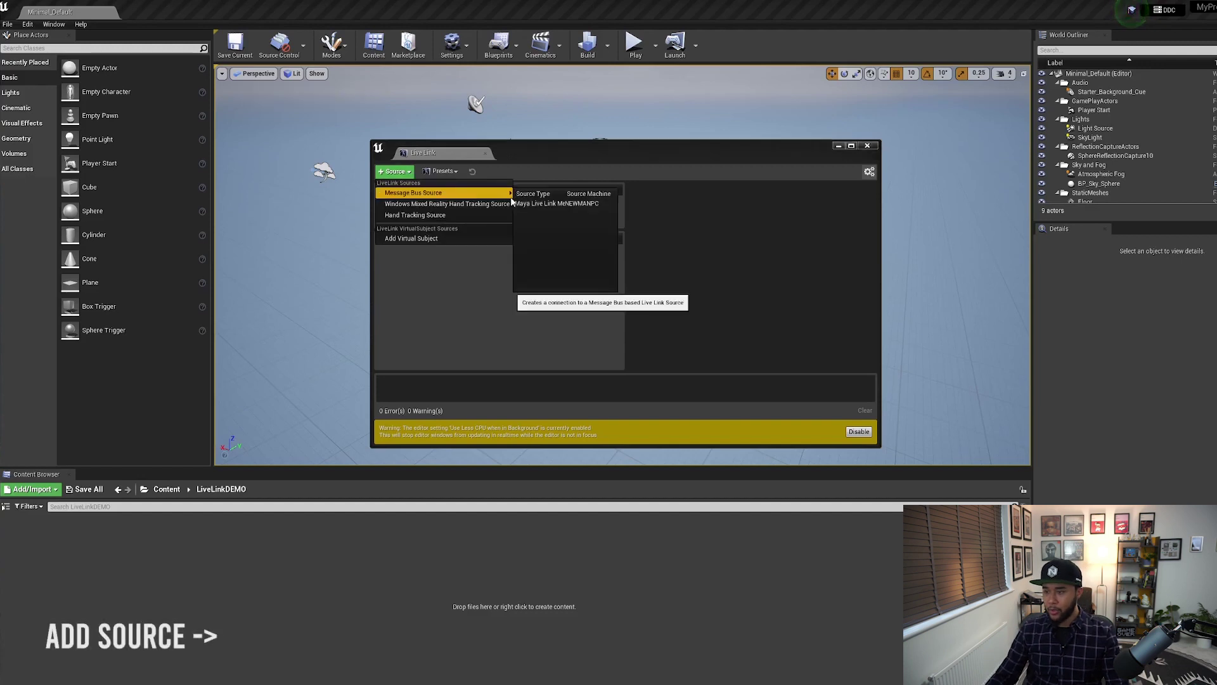
mouse_move(502, 198)
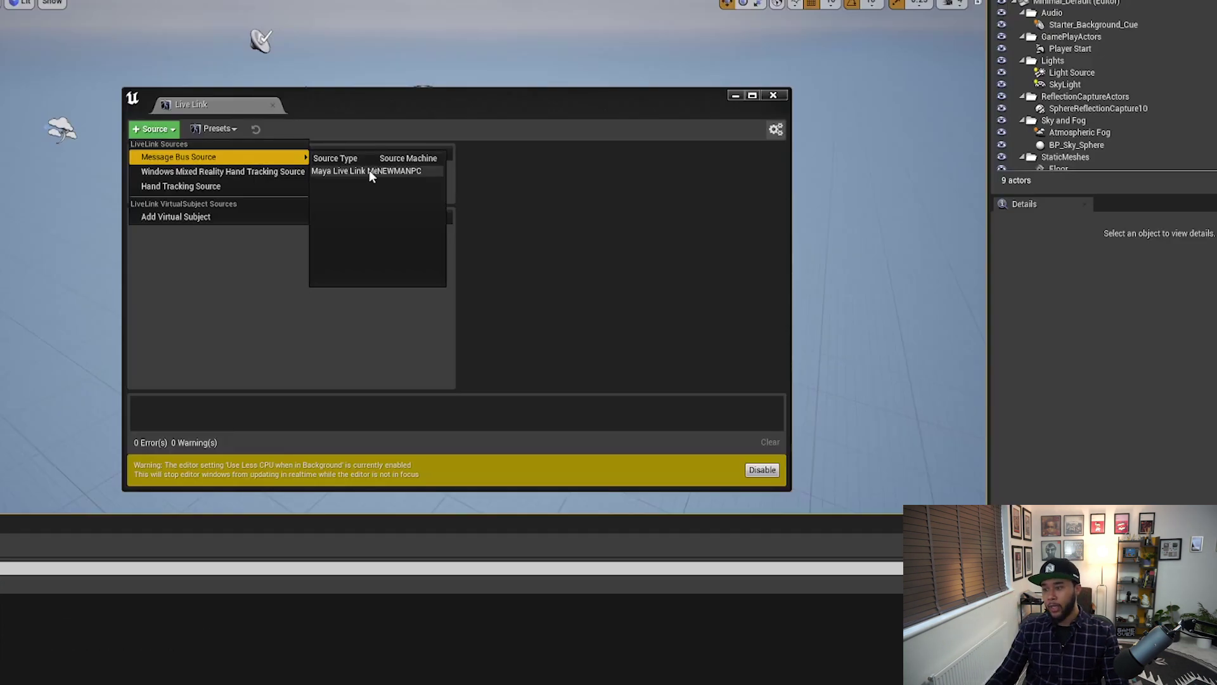
click(370, 171)
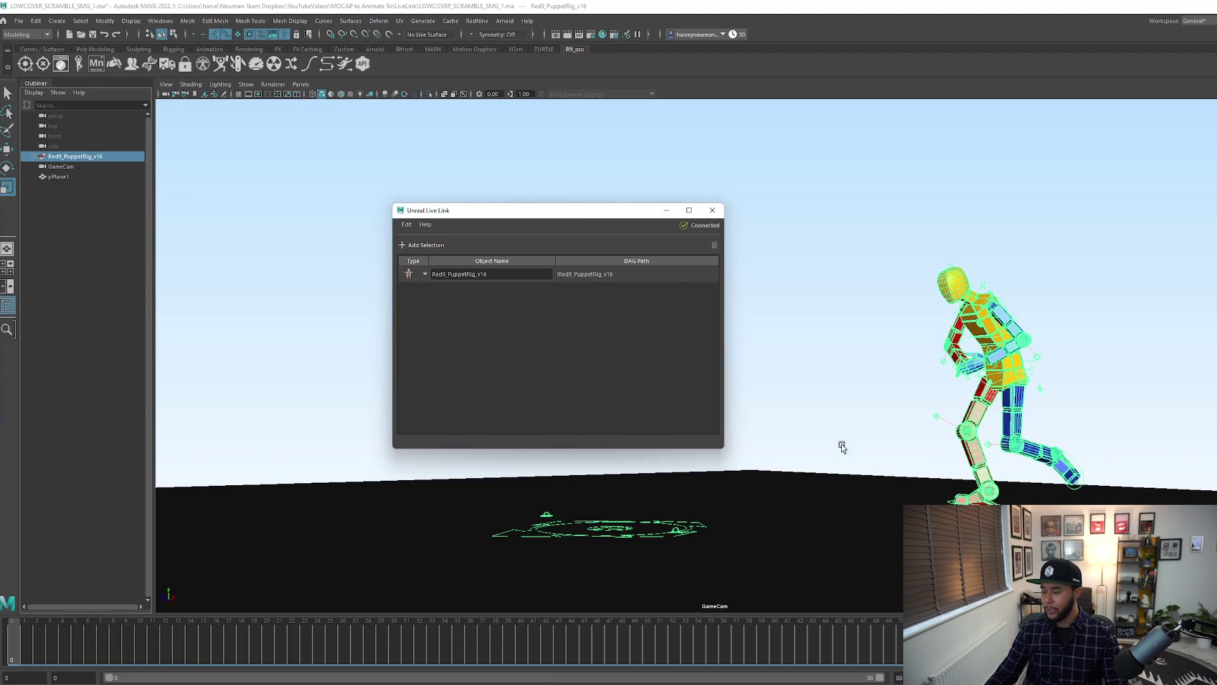
Step: Return from Maya to Unreal Editor and close the Live Link manager window
click(684, 684)
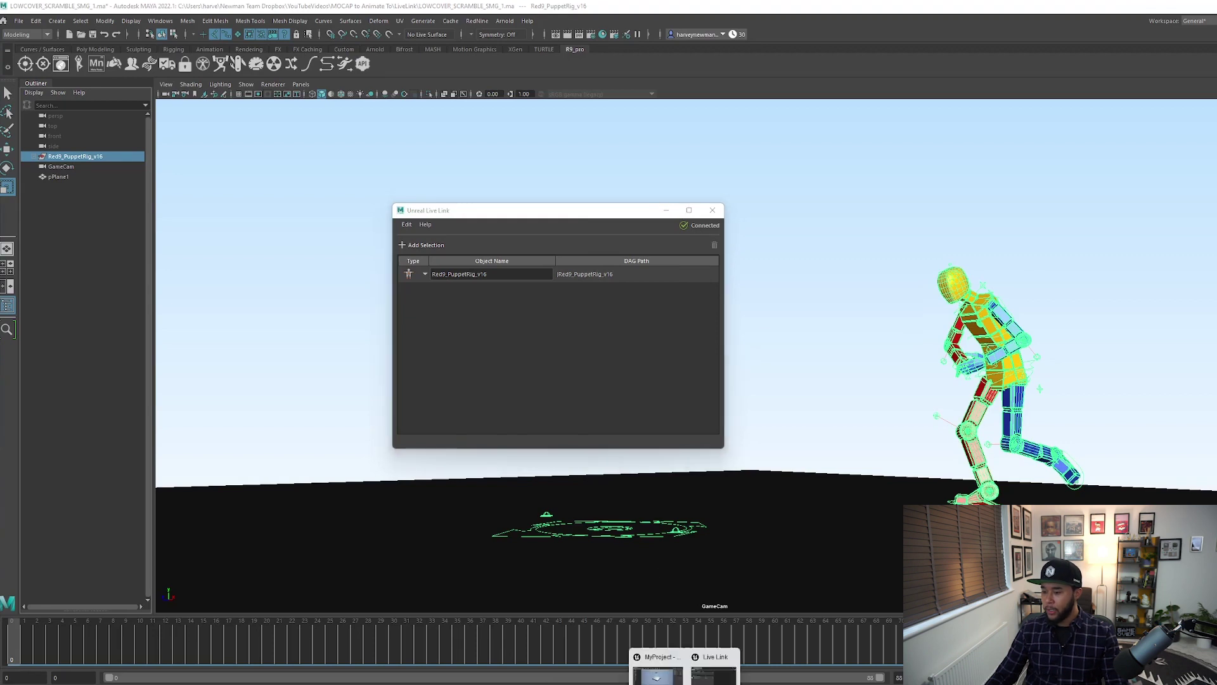
click(682, 677)
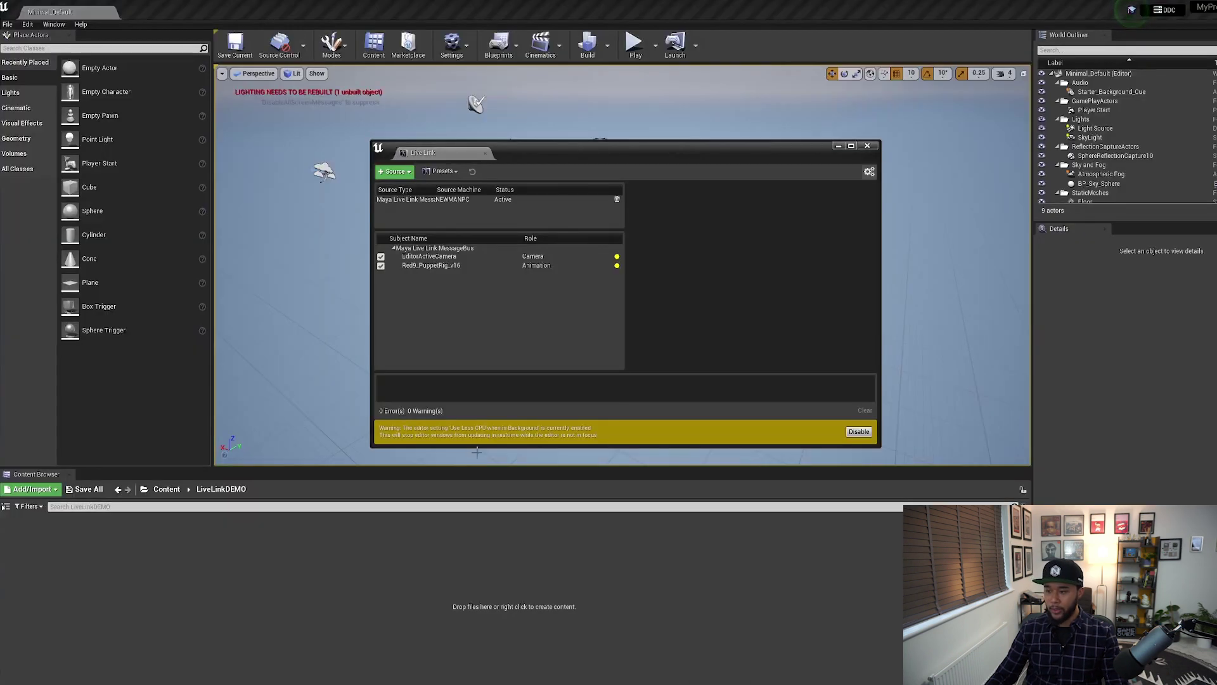
click(870, 147)
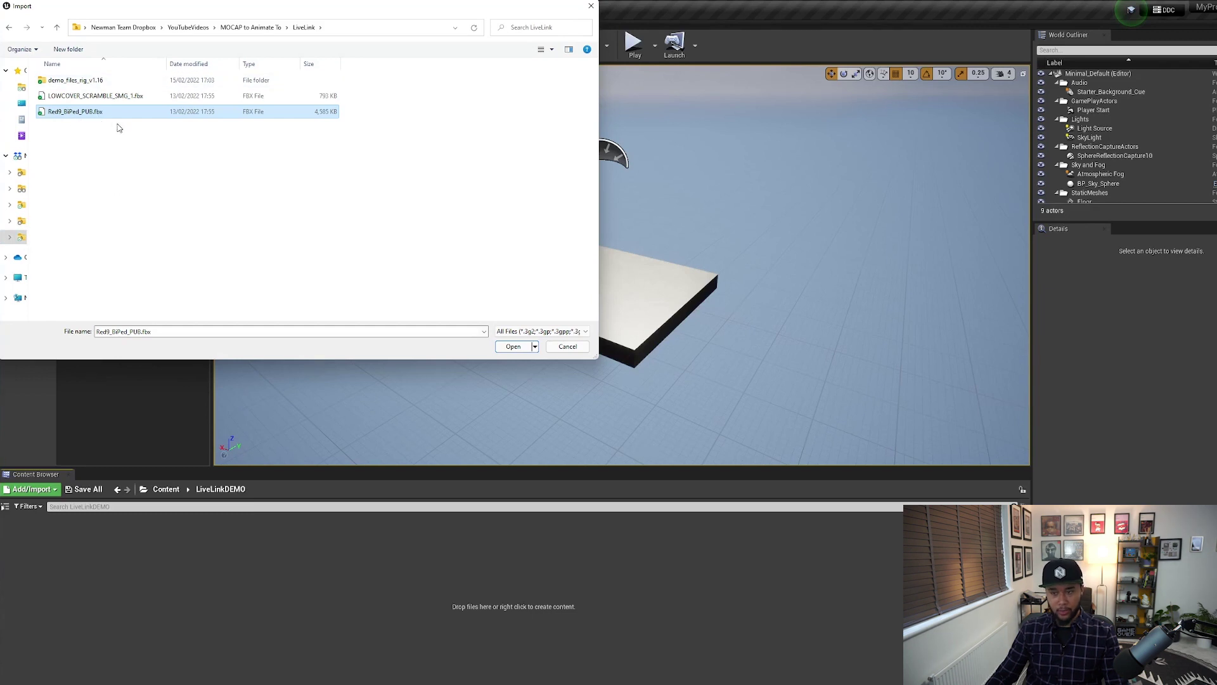
Step: Import Red9_BiPed_PUB.fbx into the LiveLinkDEMO folder as a skeletal mesh without animations, and dismiss the import message log
click(507, 347)
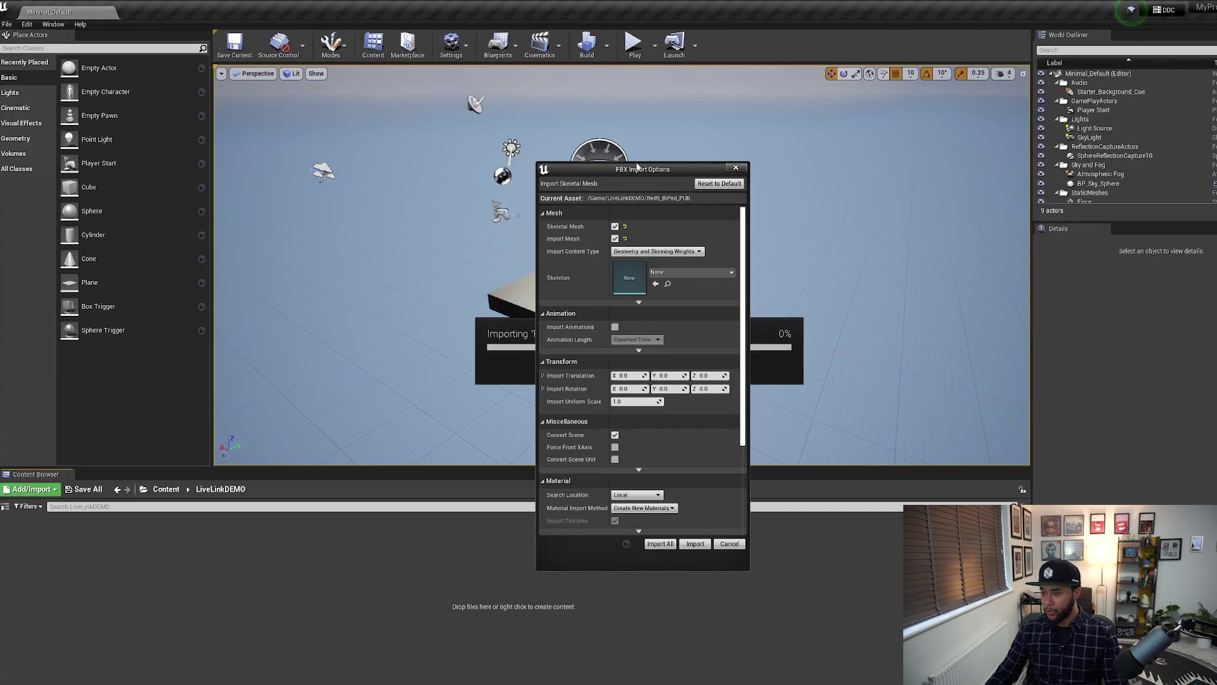
scroll(682, 324, down, 3)
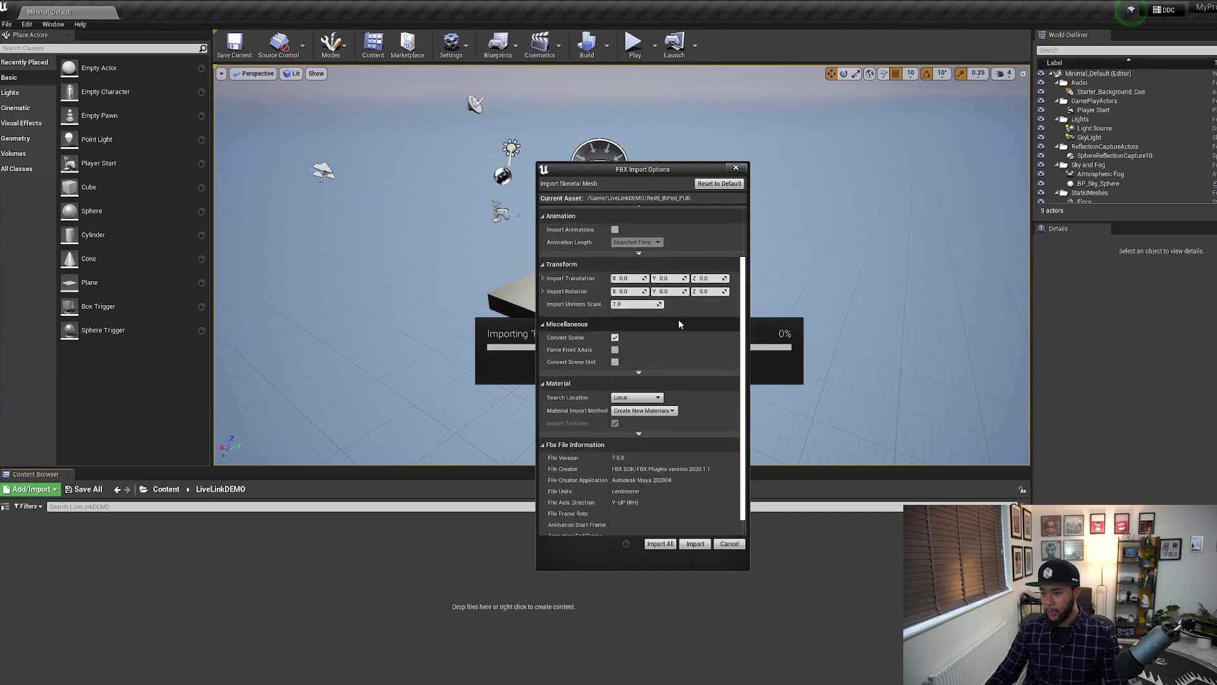
click(695, 543)
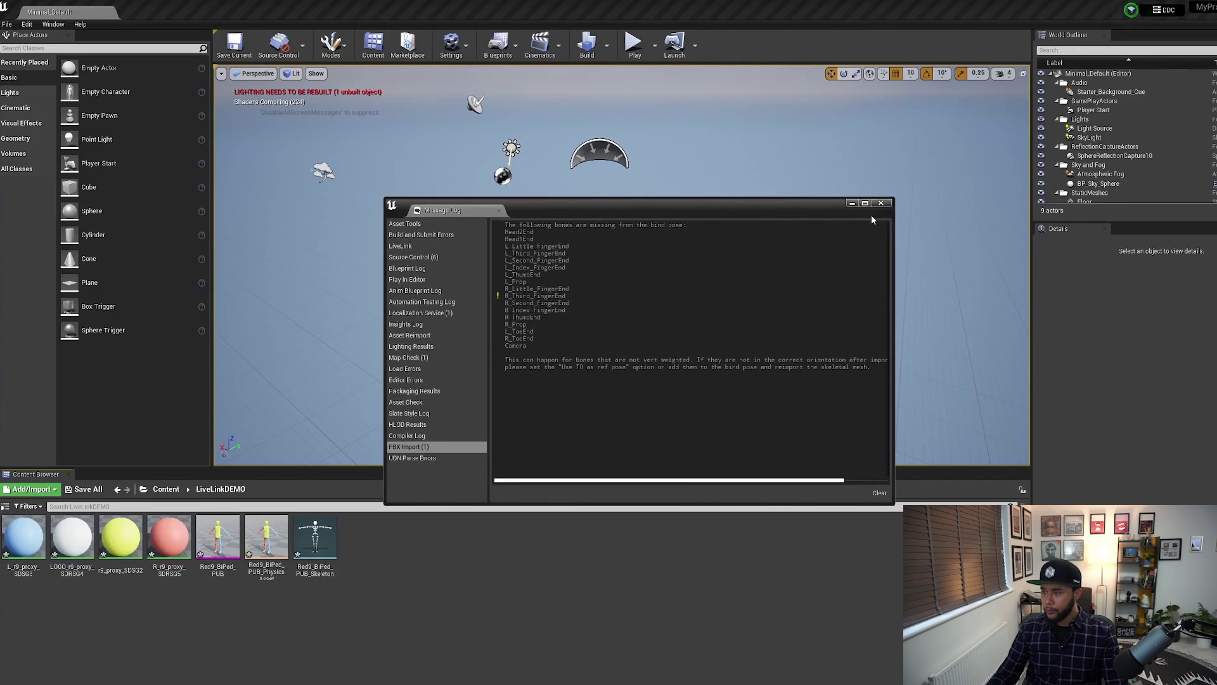
click(881, 204)
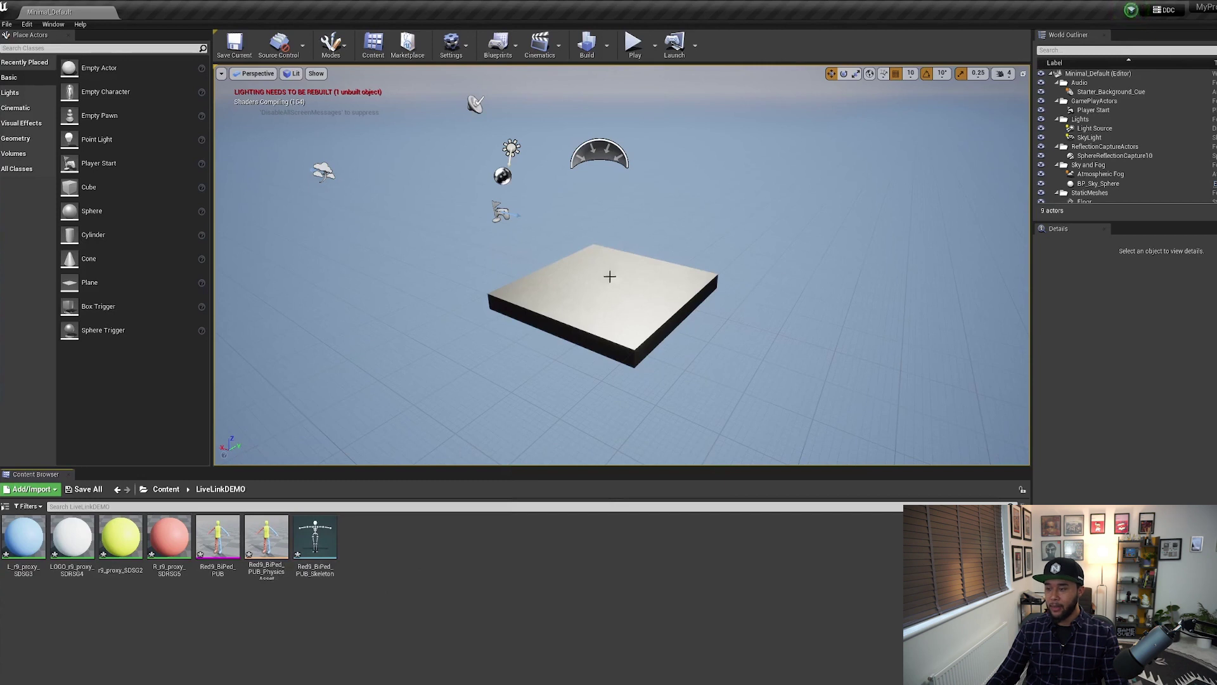
Step: Open the Red9_BiPed_PUB skeletal mesh, examine the character in its preview and close the mesh editor
double_click(217, 566)
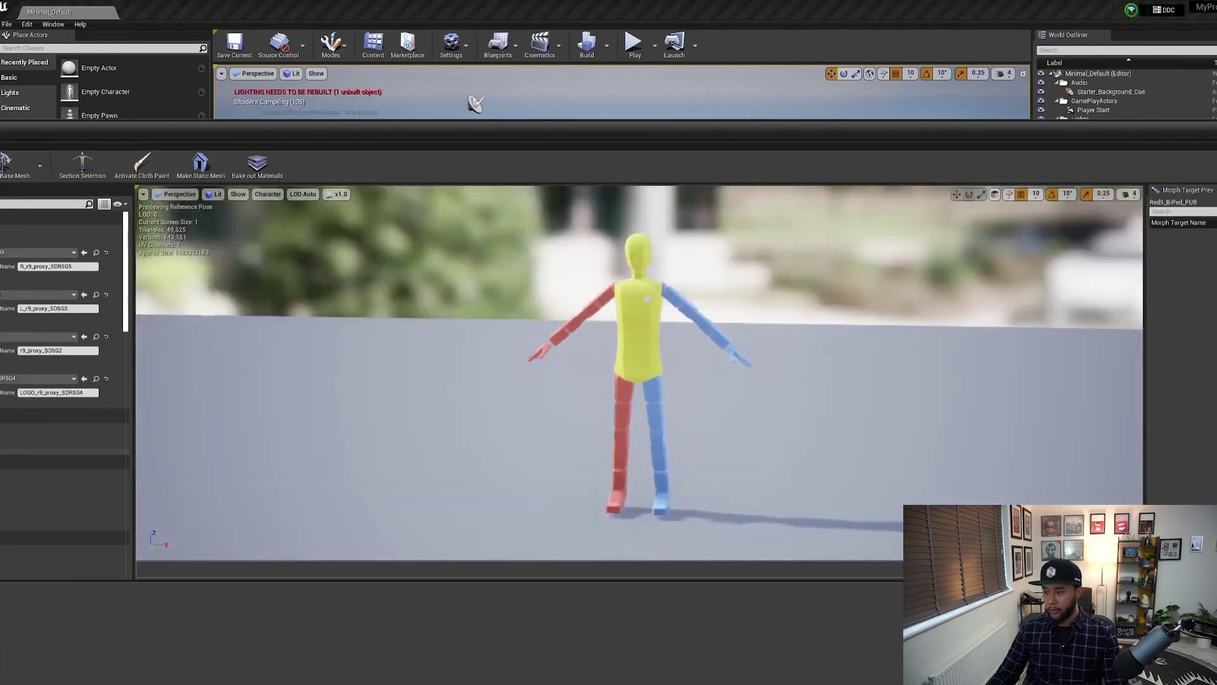
alt+drag(639, 373, 719, 375)
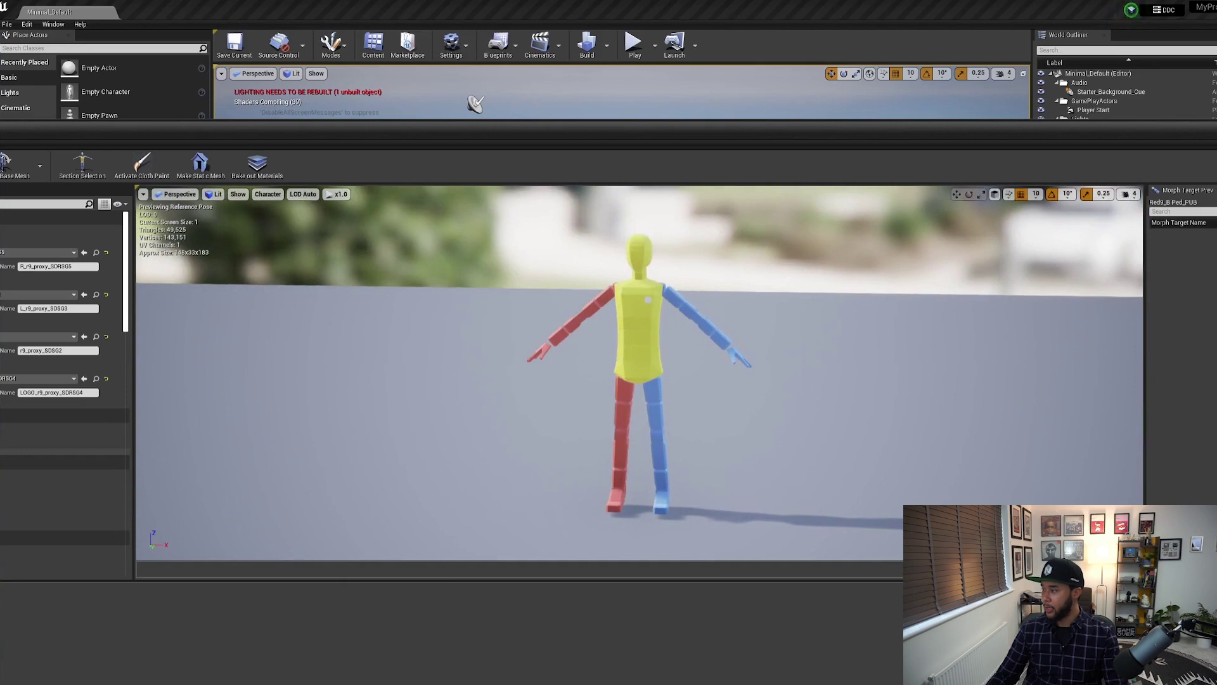
key(alt+F4)
Step: Place the Red9_BiPed_PUB skeletal mesh on the level's floor and move it to about X -190, Y 20
right_drag(634, 330, 710, 304)
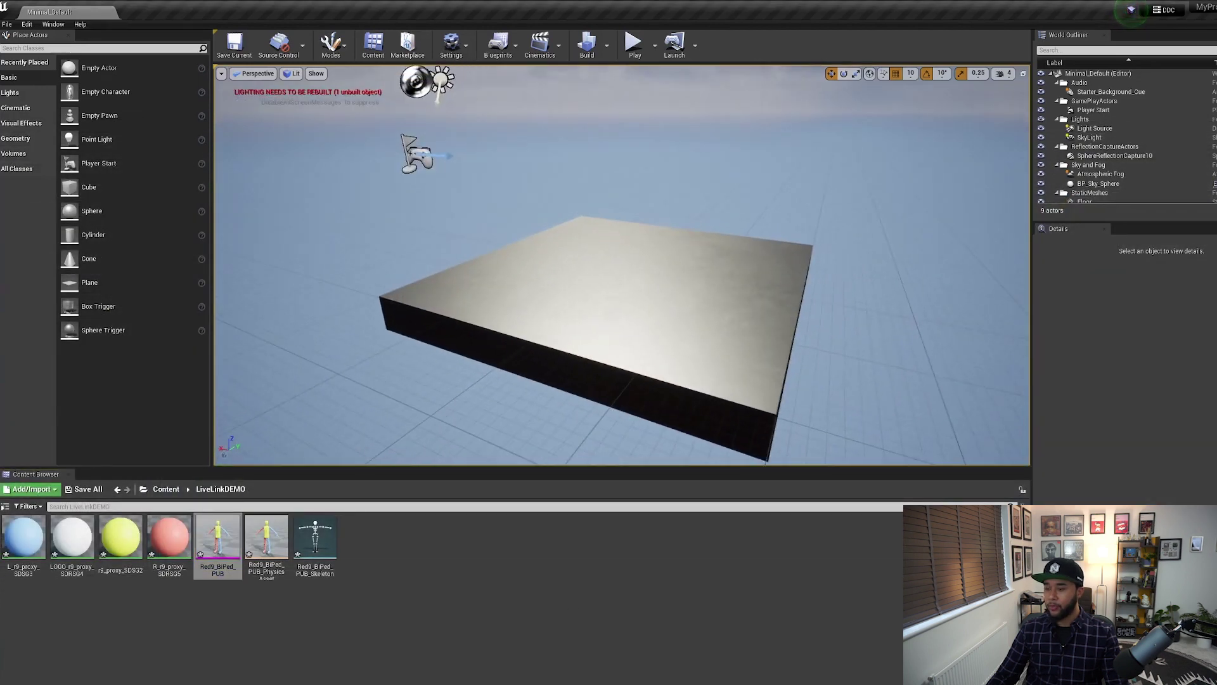
right_drag(800, 265, 799, 264)
key(w)
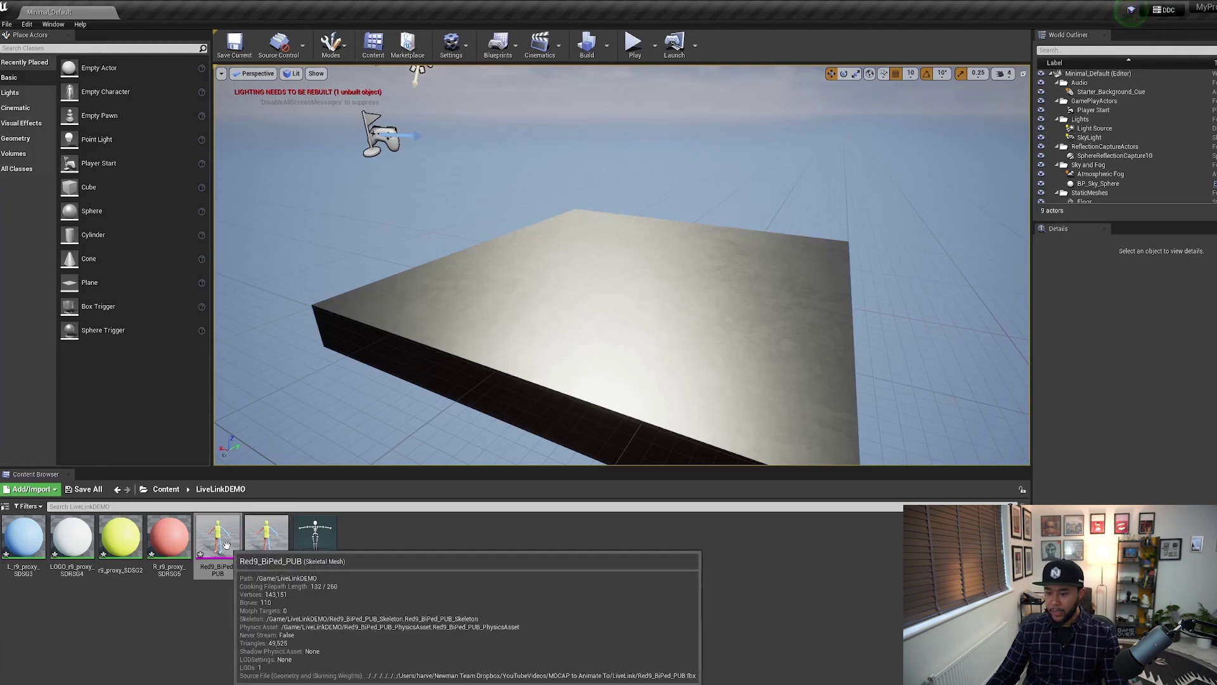
drag(218, 539, 645, 293)
alt+drag(454, 310, 748, 311)
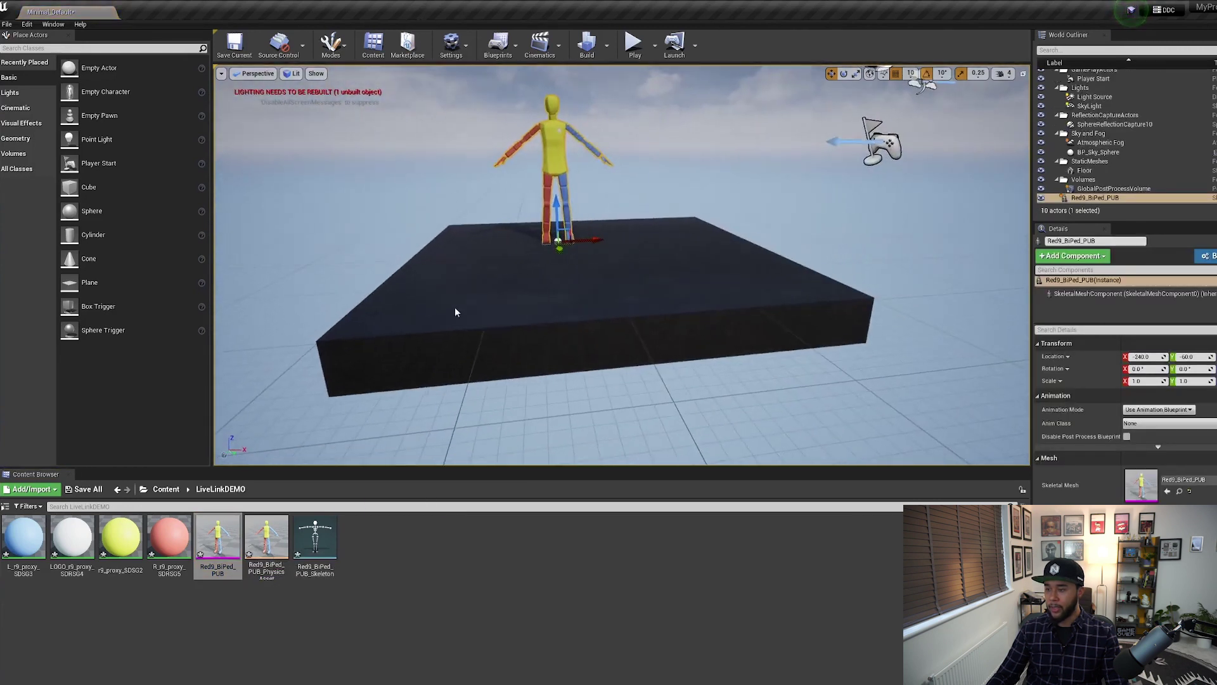
alt+middle_drag(454, 311, 419, 260)
drag(625, 285, 667, 285)
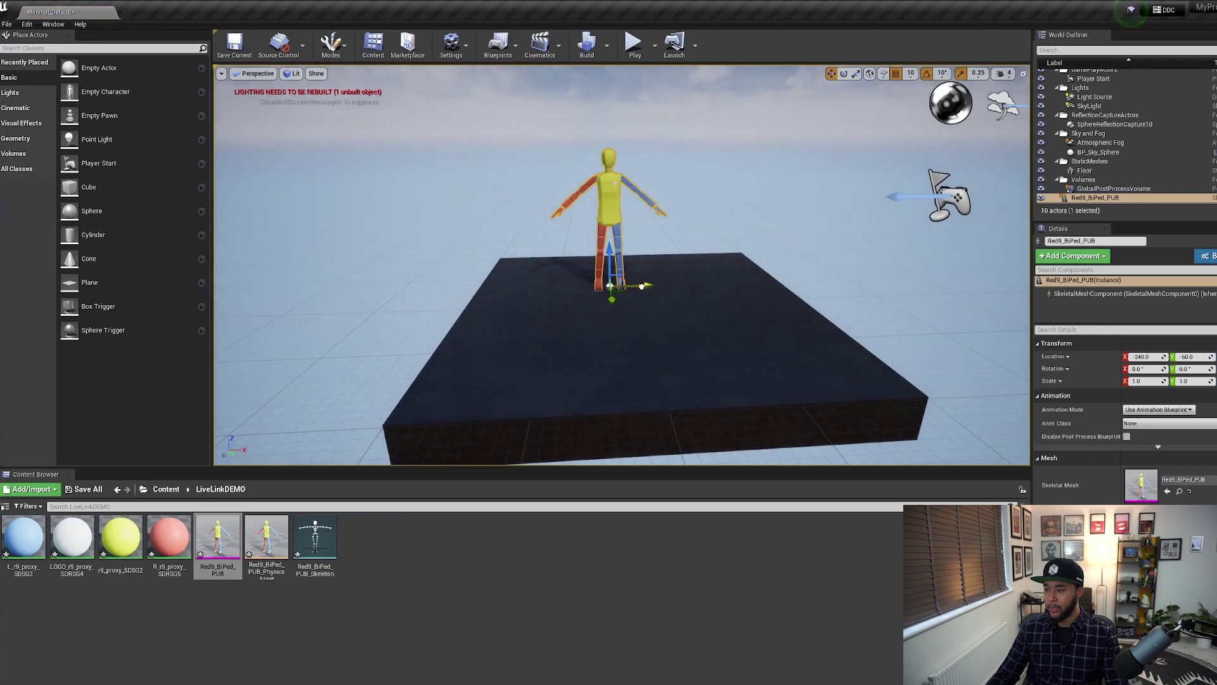
alt+drag(656, 339, 482, 339)
alt+drag(609, 317, 640, 317)
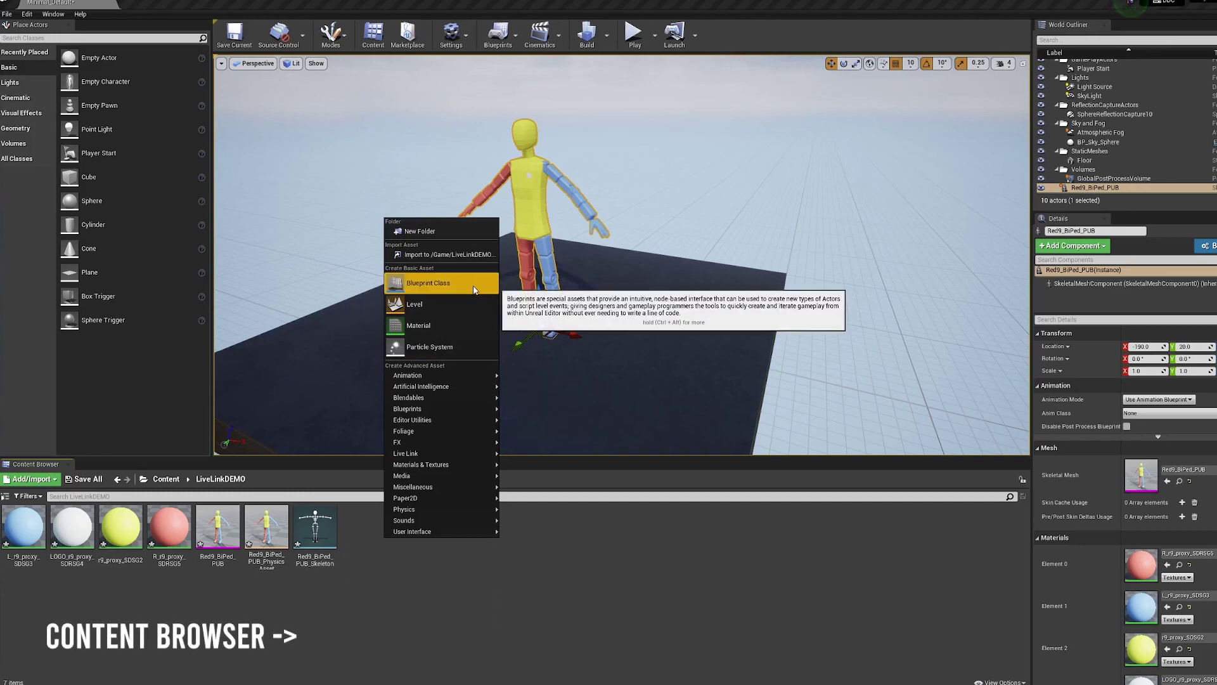
Step: Create an Animation Blueprint targeting the Red9_BiPed_PUB skeleton in the LiveLinkDEMO folder and name it LiveLinkDemo_BP
mouse_move(444, 376)
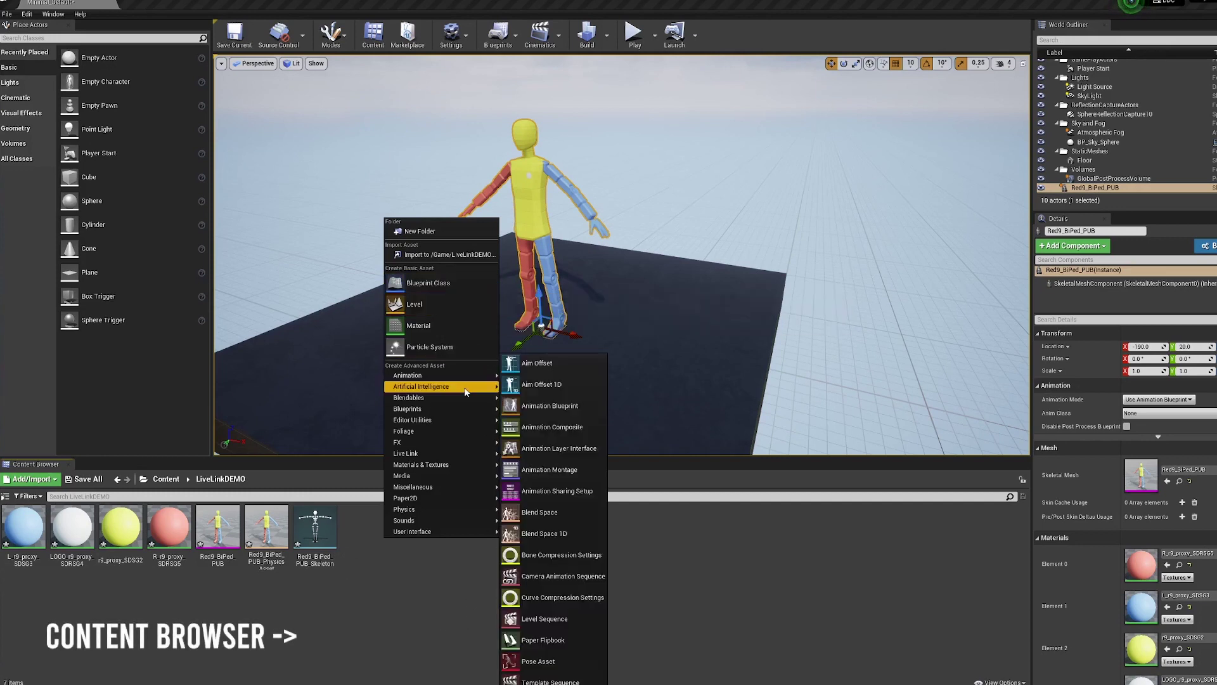
click(576, 409)
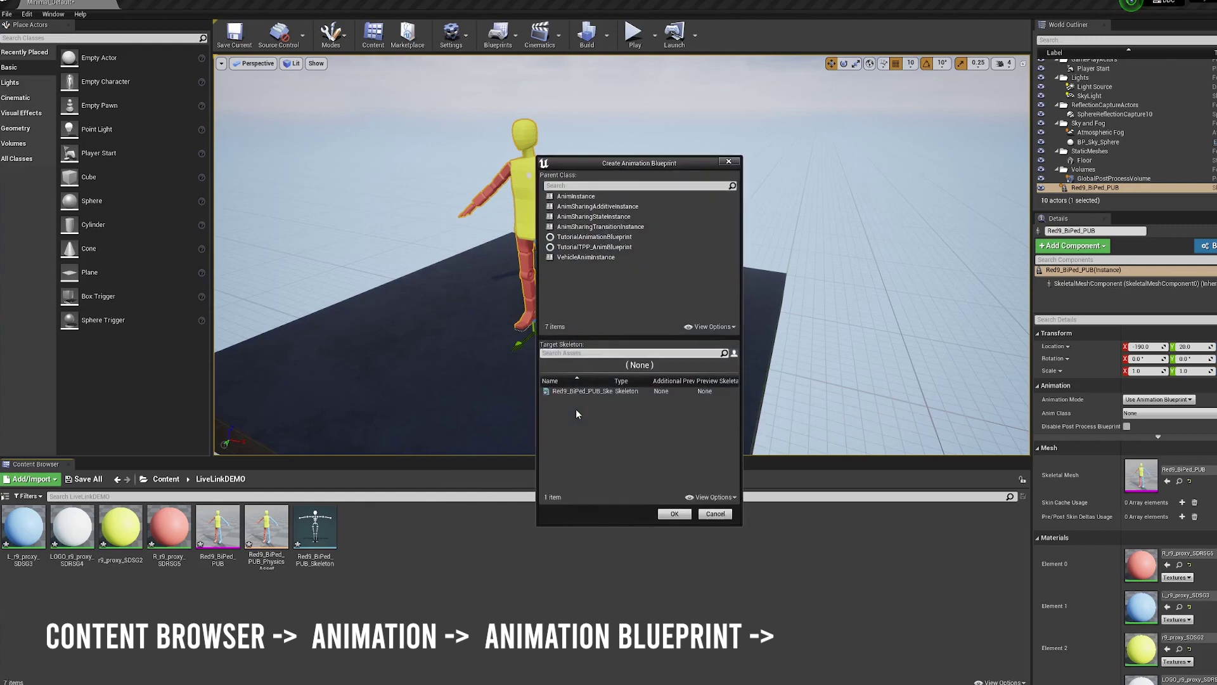
drag(634, 163, 513, 168)
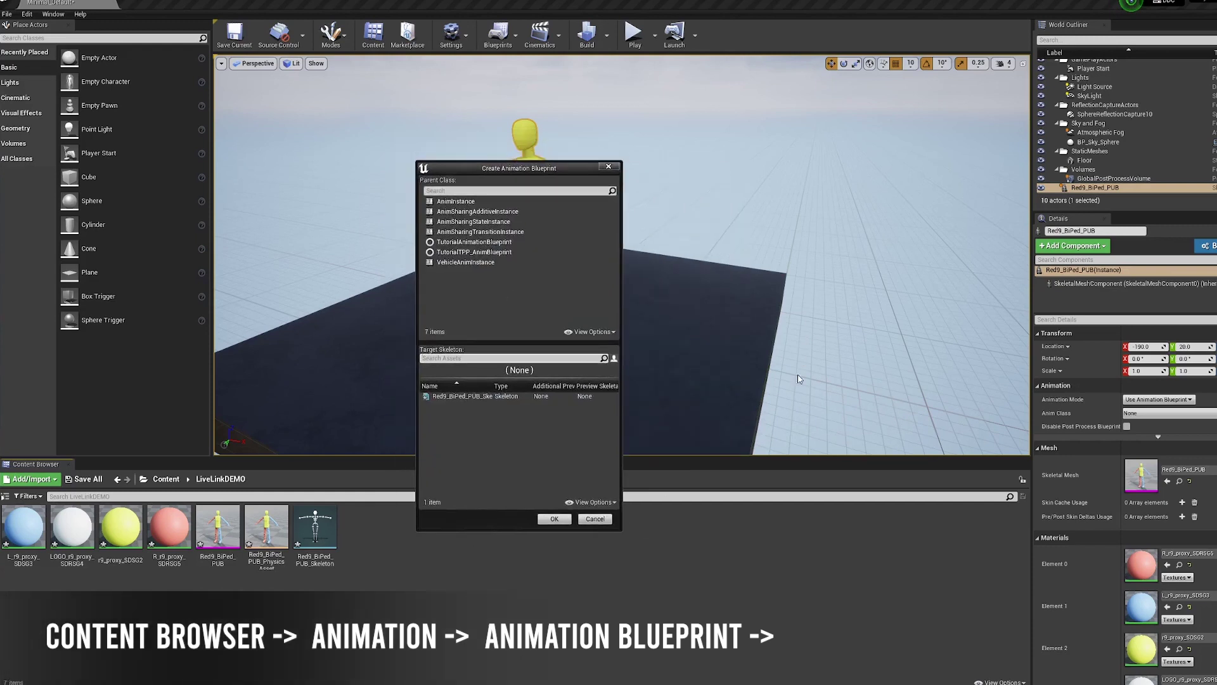
click(478, 396)
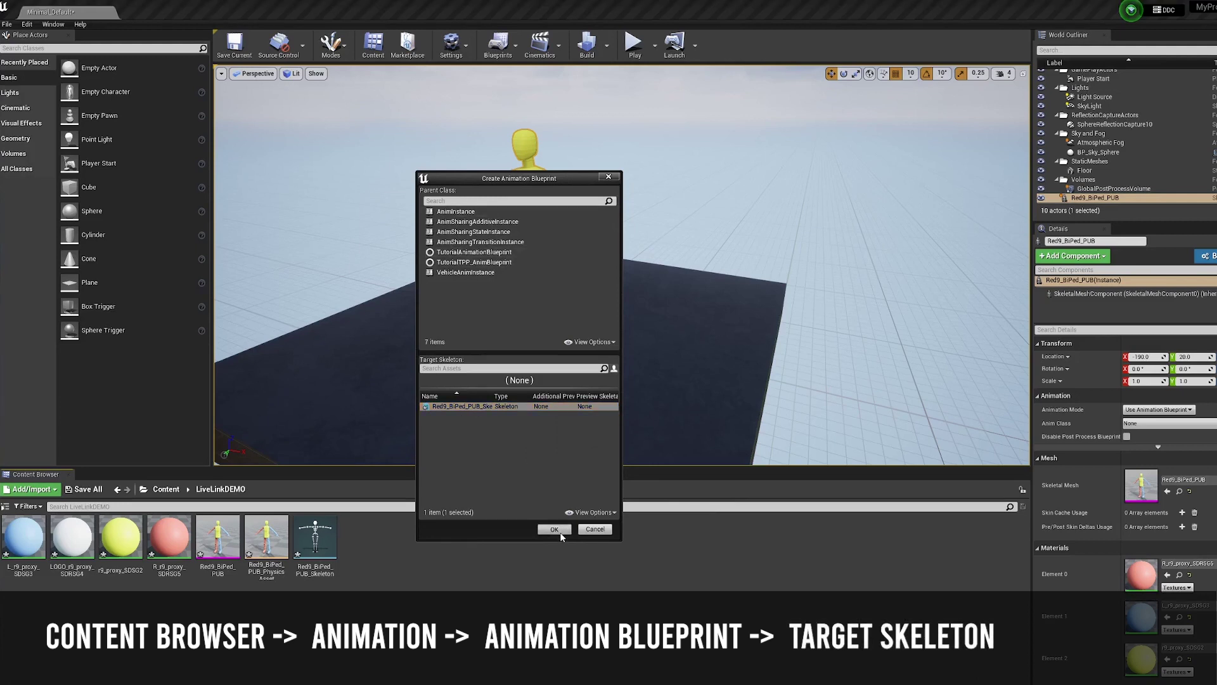
click(561, 531)
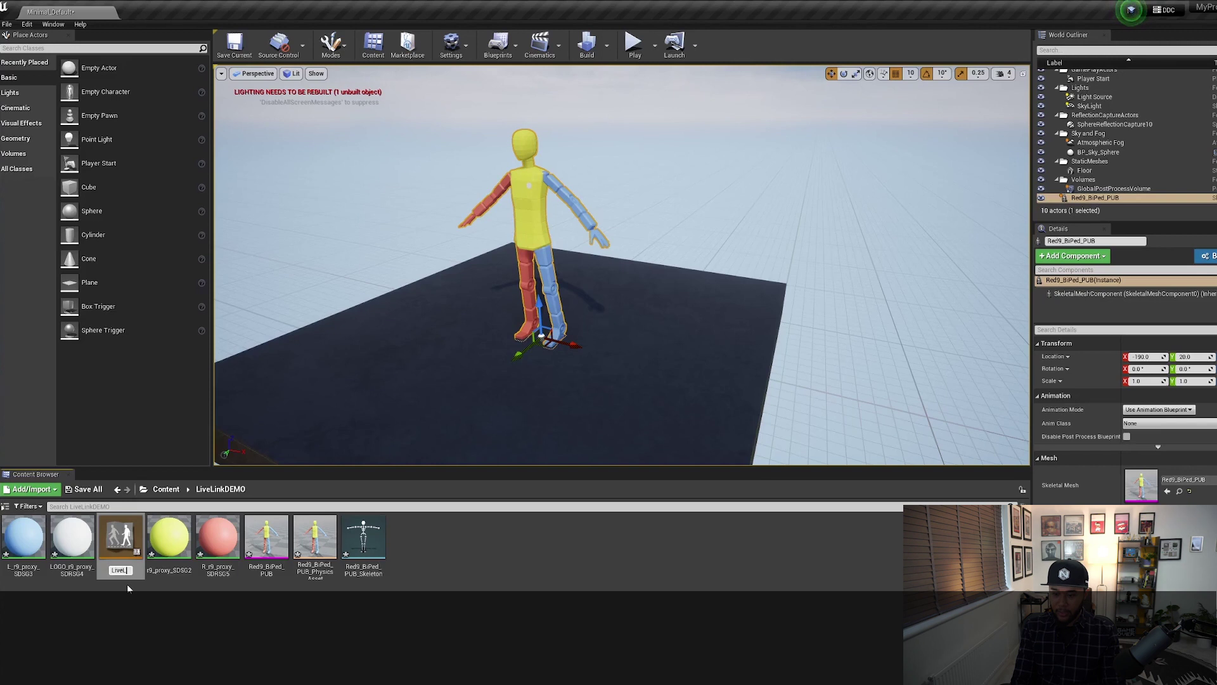
text(LiveLinkDemo_BO)
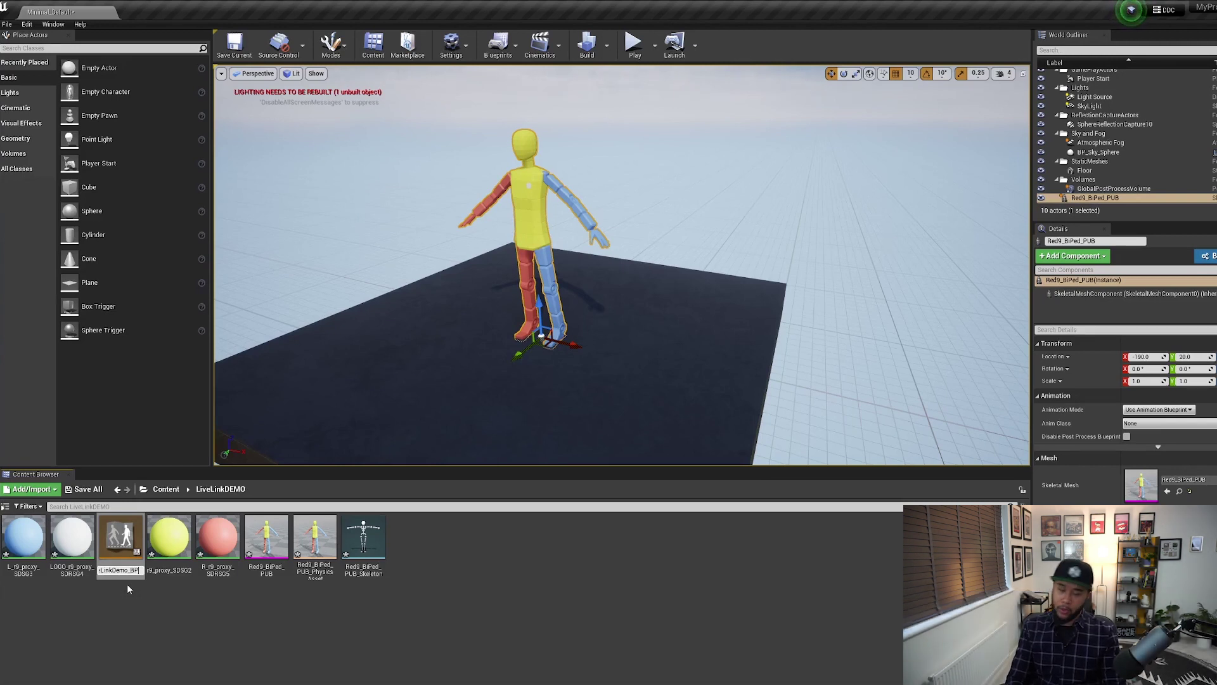
key(Return)
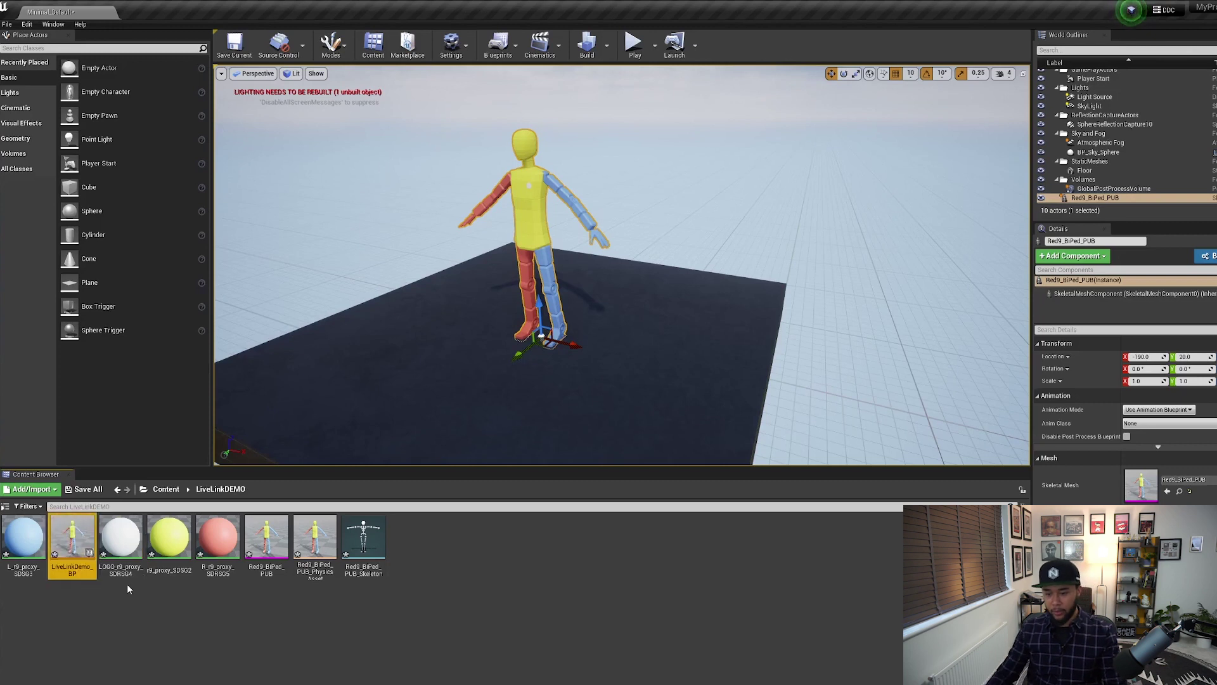
Step: Open LiveLinkDemo_BP and add a Live Link Pose node to its AnimGraph, arranging it beside the Output Pose node
double_click(81, 544)
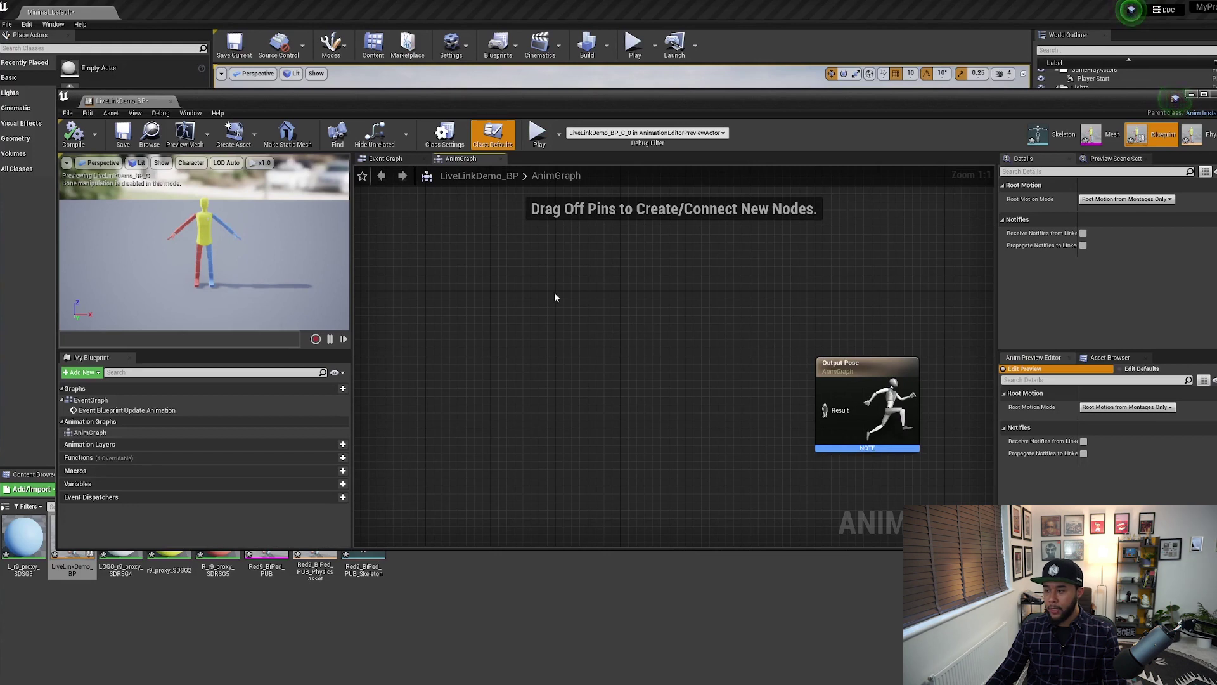
drag(875, 379, 792, 346)
right_click(516, 307)
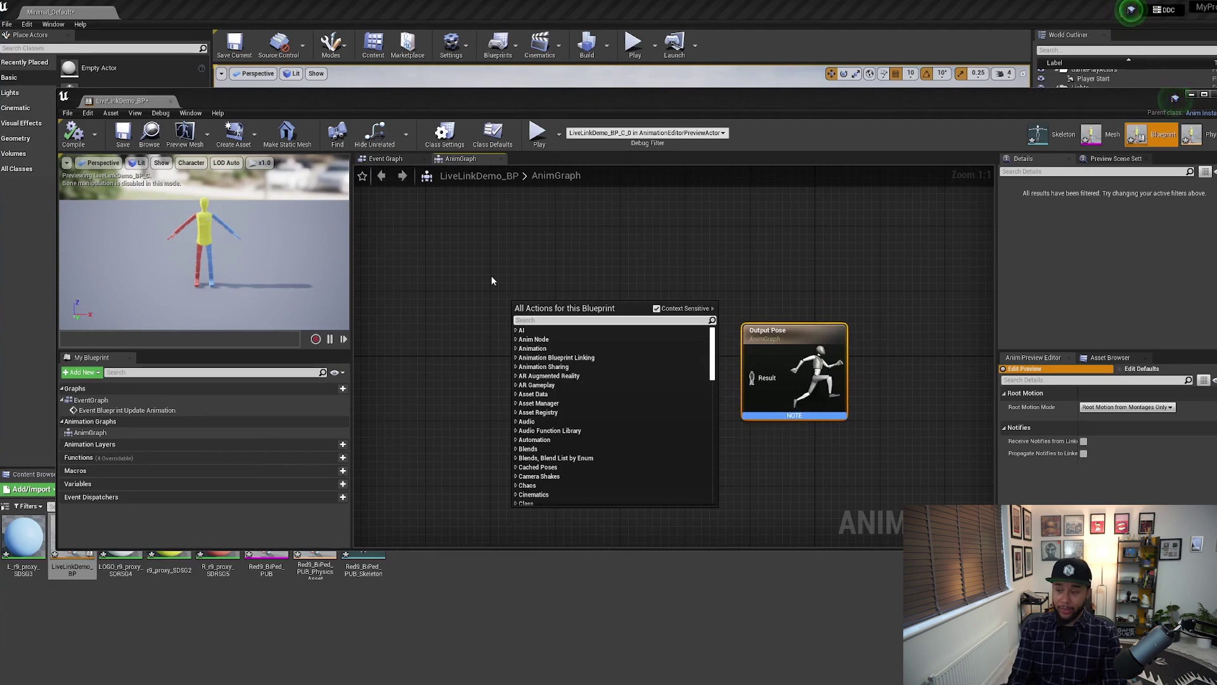
text(livelink)
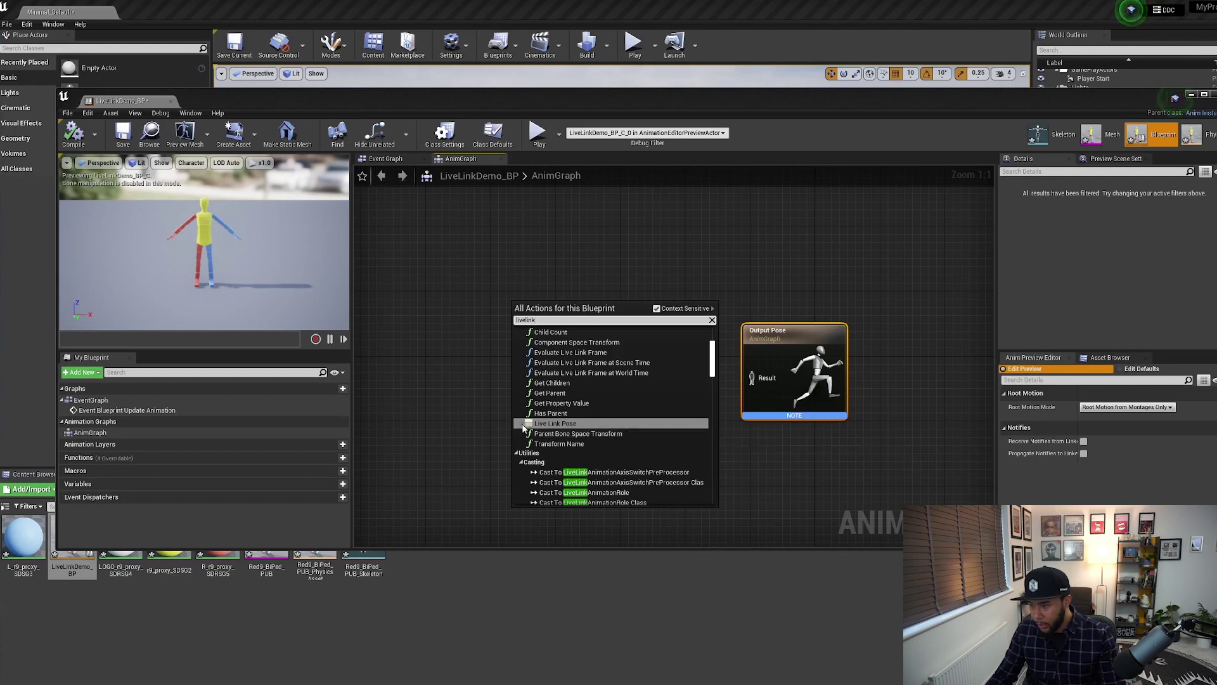
click(559, 427)
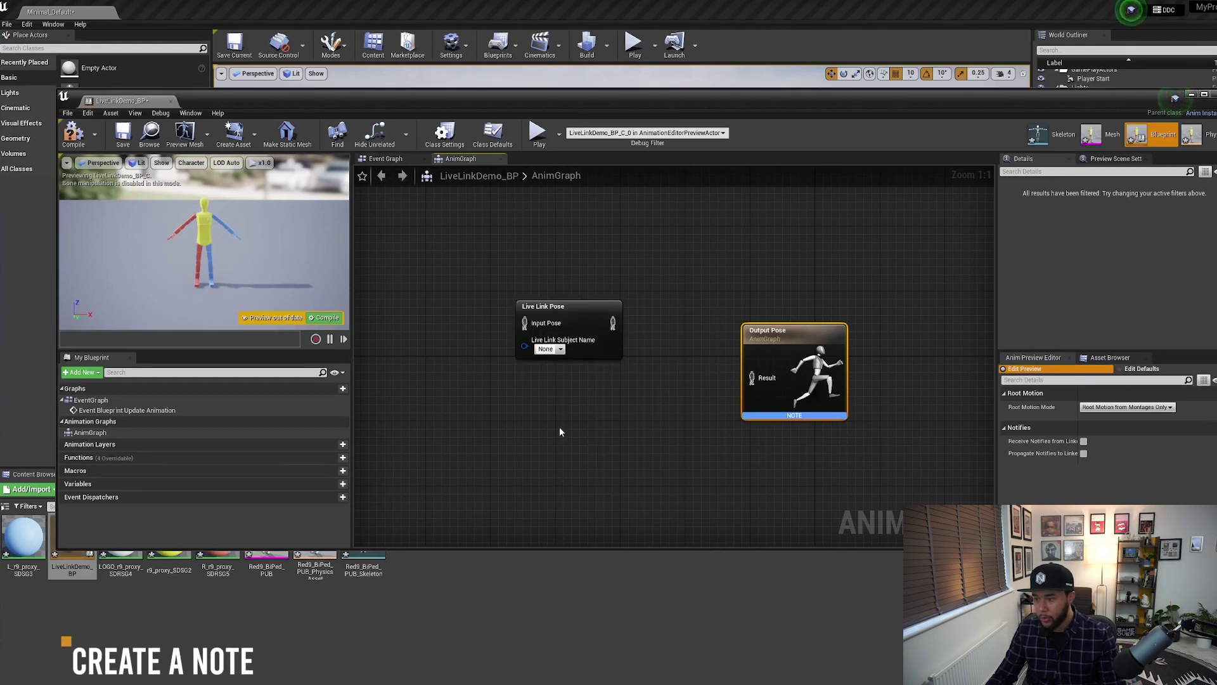
drag(580, 316, 564, 247)
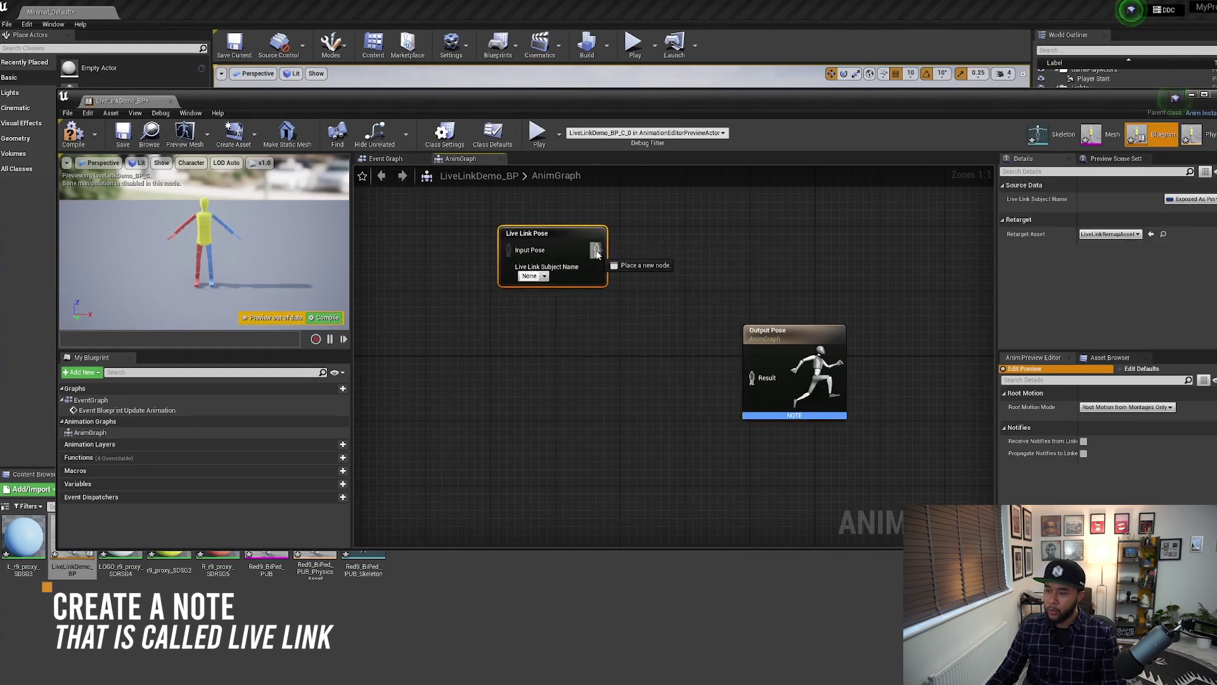
Step: Connect the Live Link Pose node to the Output Pose result, set its subject to Red9_PuppetRig_v16 and compile the blueprint
drag(596, 256, 760, 379)
click(544, 276)
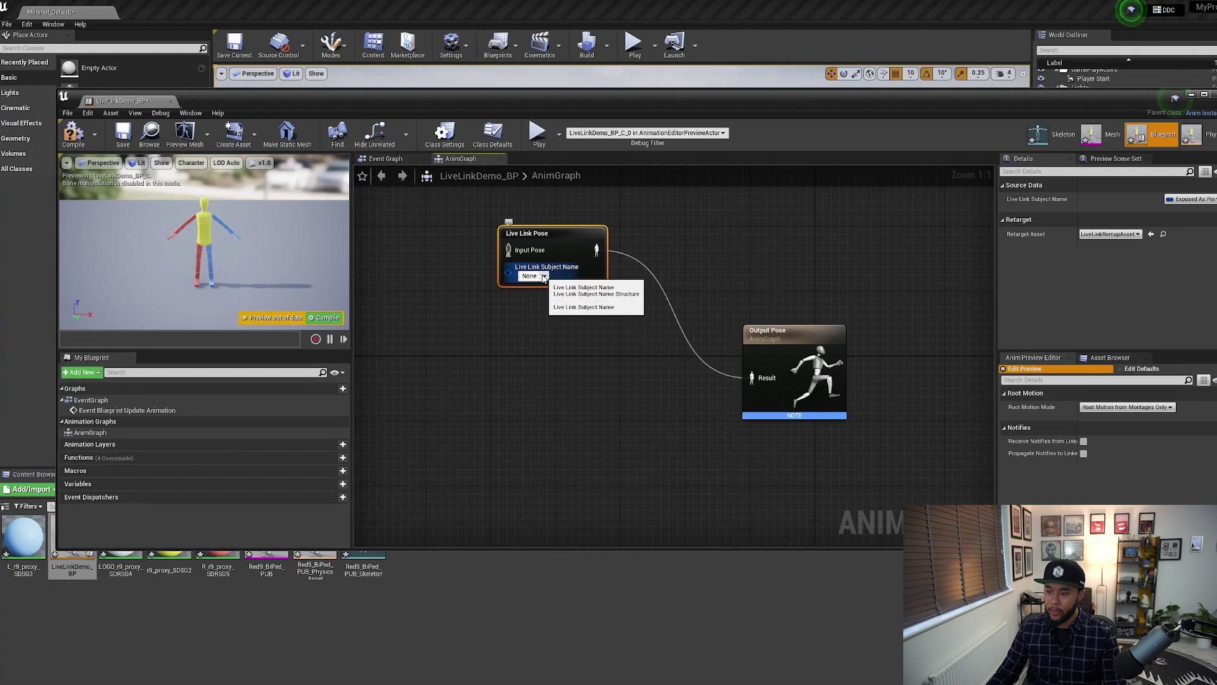
click(544, 277)
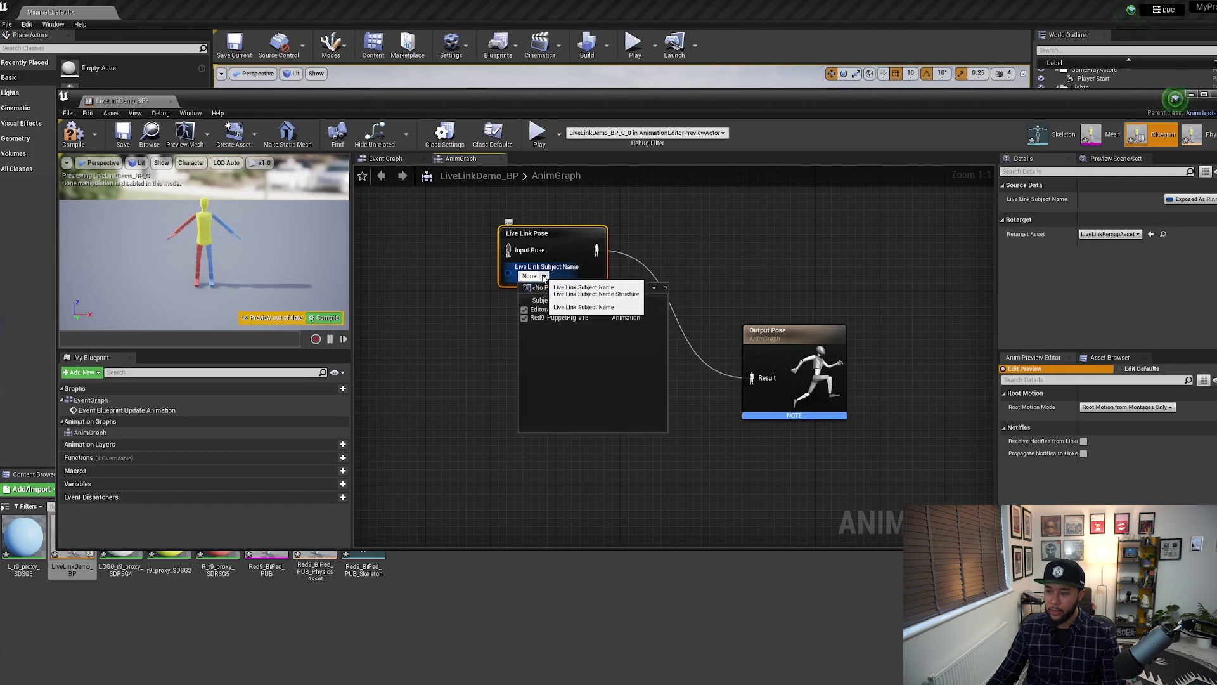
click(569, 318)
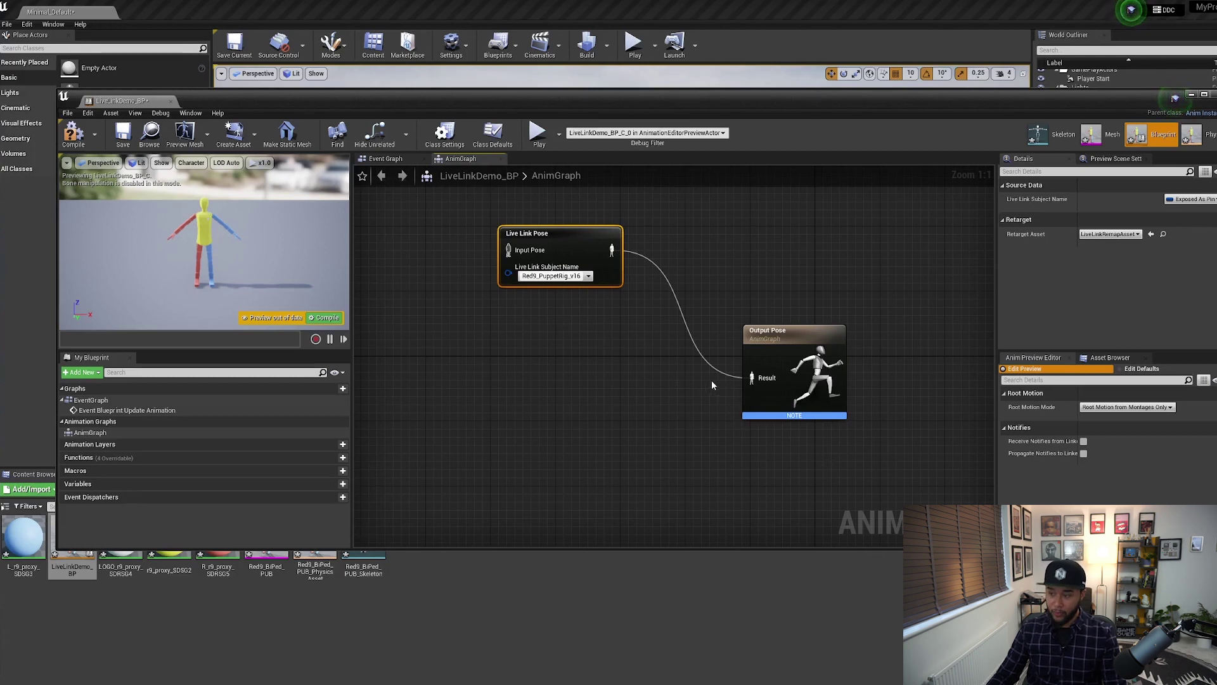
click(68, 144)
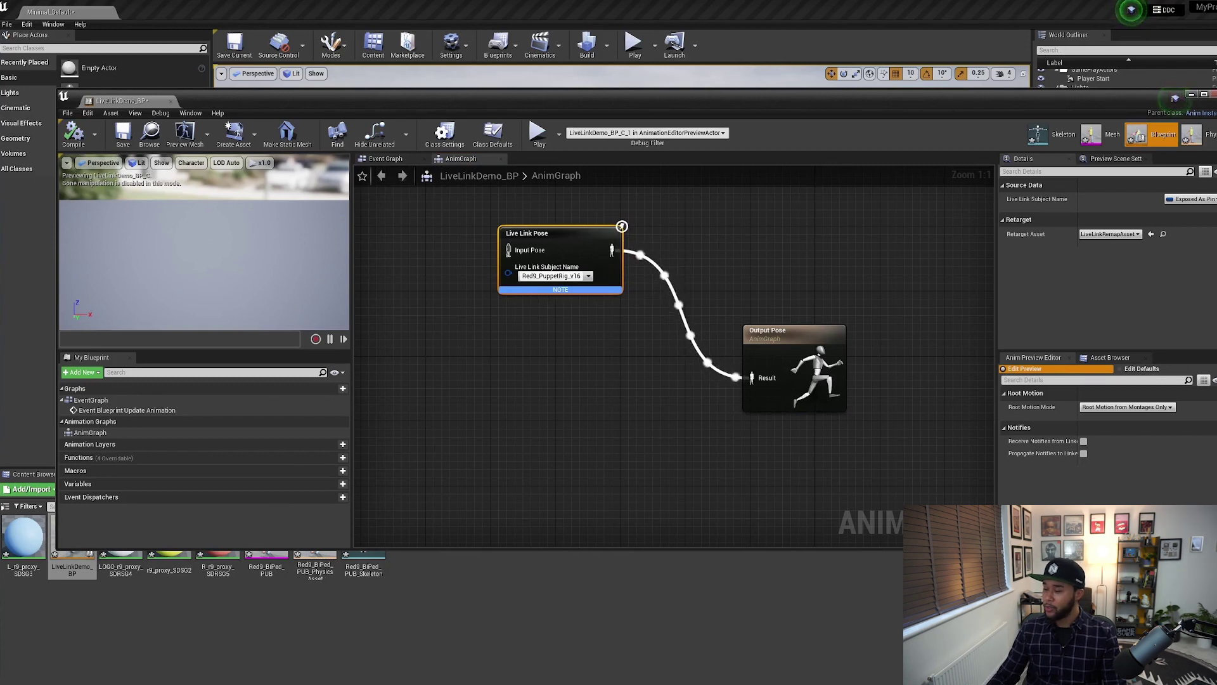
Step: Close the Animation Blueprint editor and delete the Red9_BiPed_PUB actor from the level
click(1213, 94)
click(549, 226)
click(544, 244)
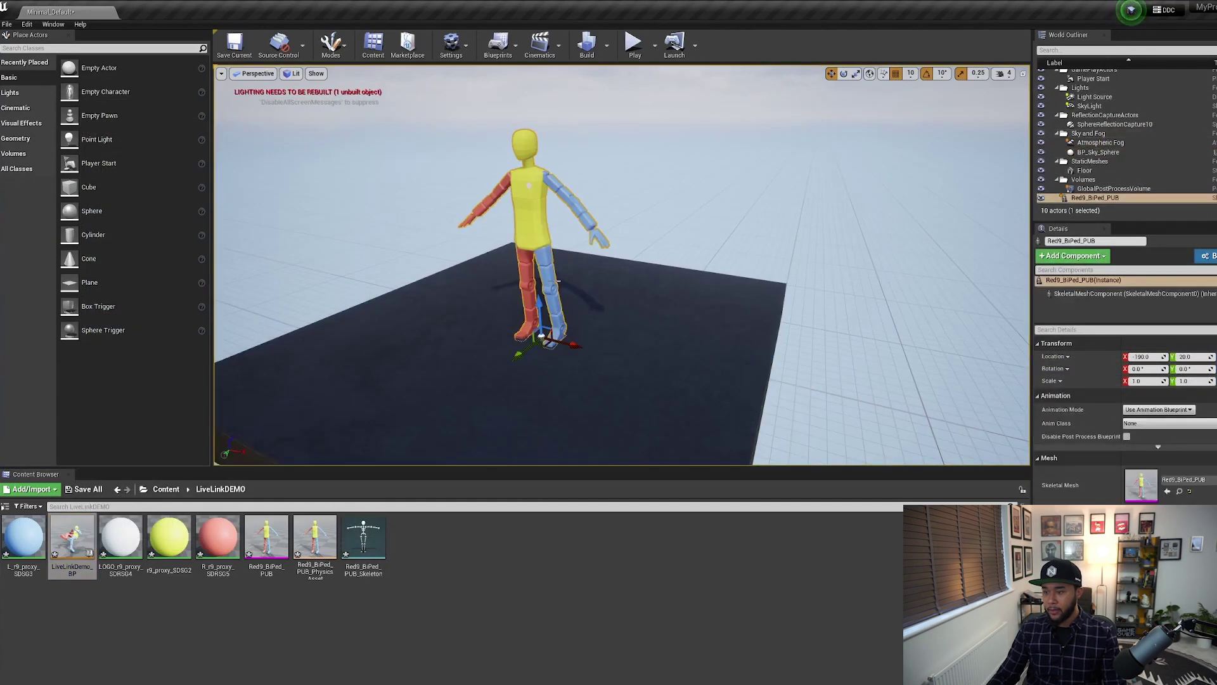
key(Delete)
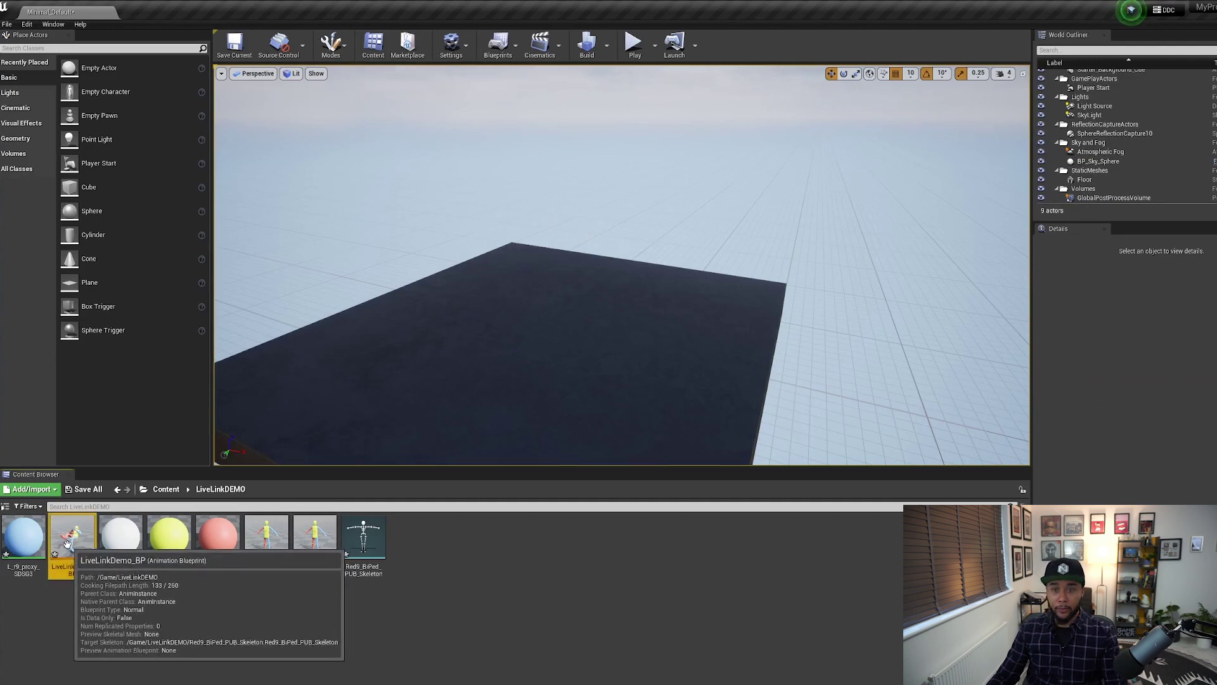
Step: Place the LiveLinkDemo_BP Animation Blueprint on the level's floor and rotate it 90 degrees about X so the character stands upright
drag(74, 539, 540, 337)
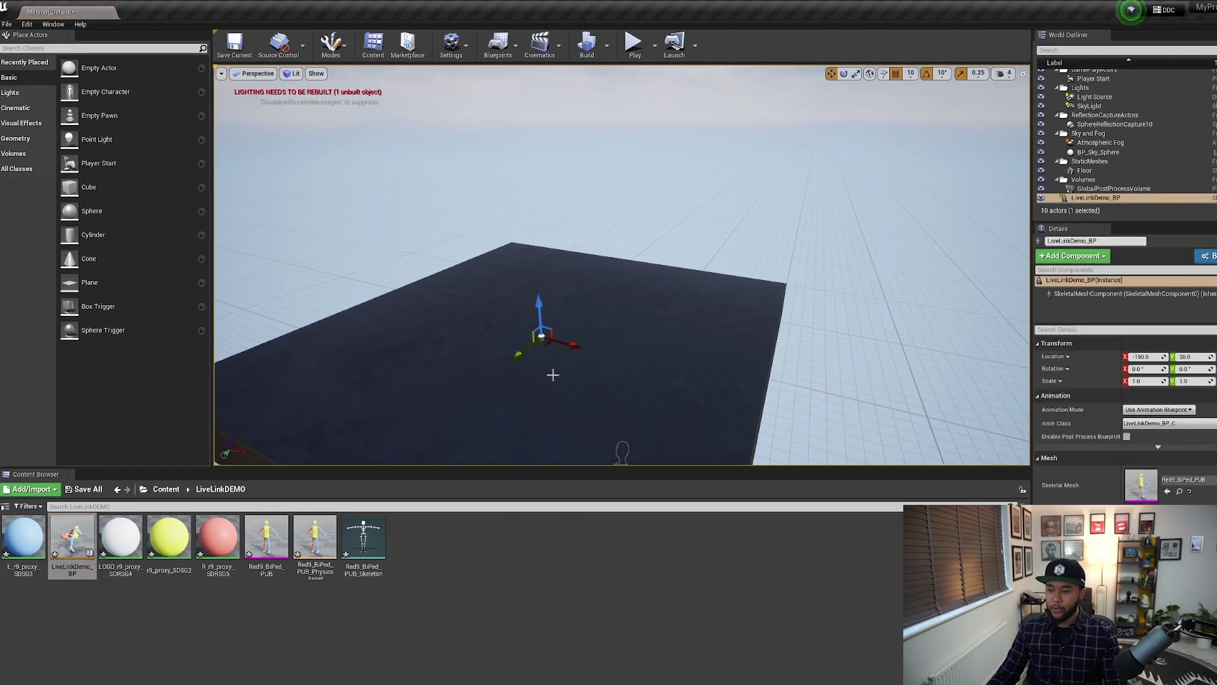
scroll(584, 403, down, 8)
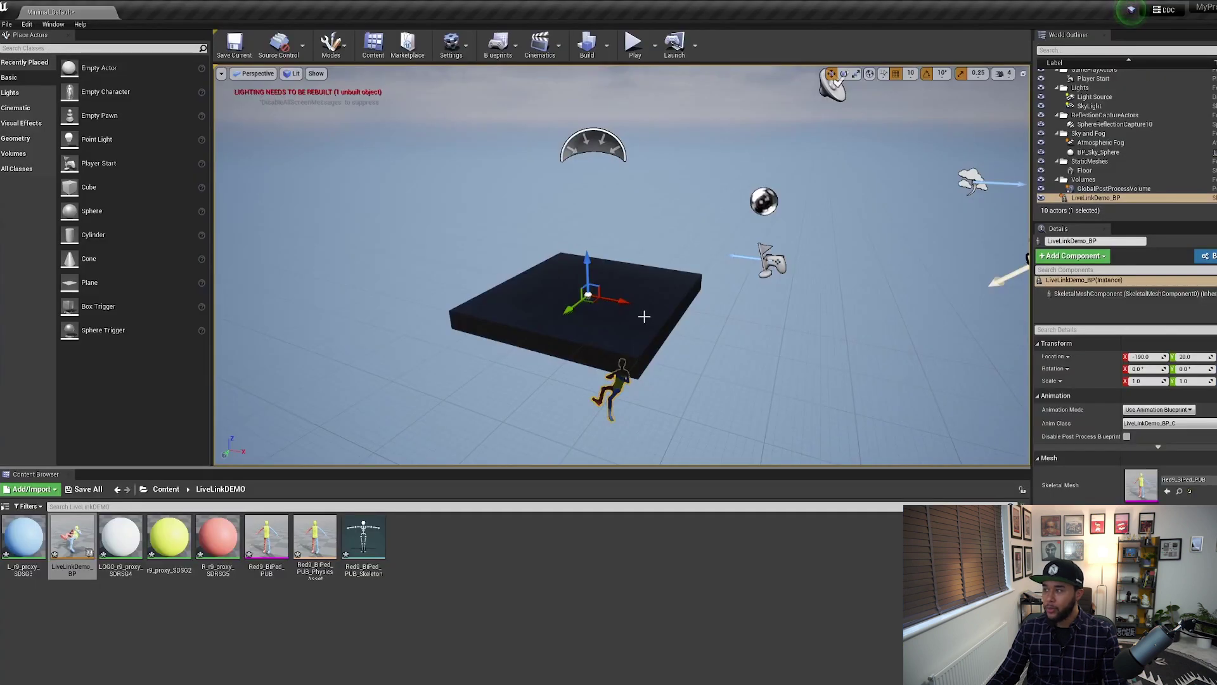
key(e)
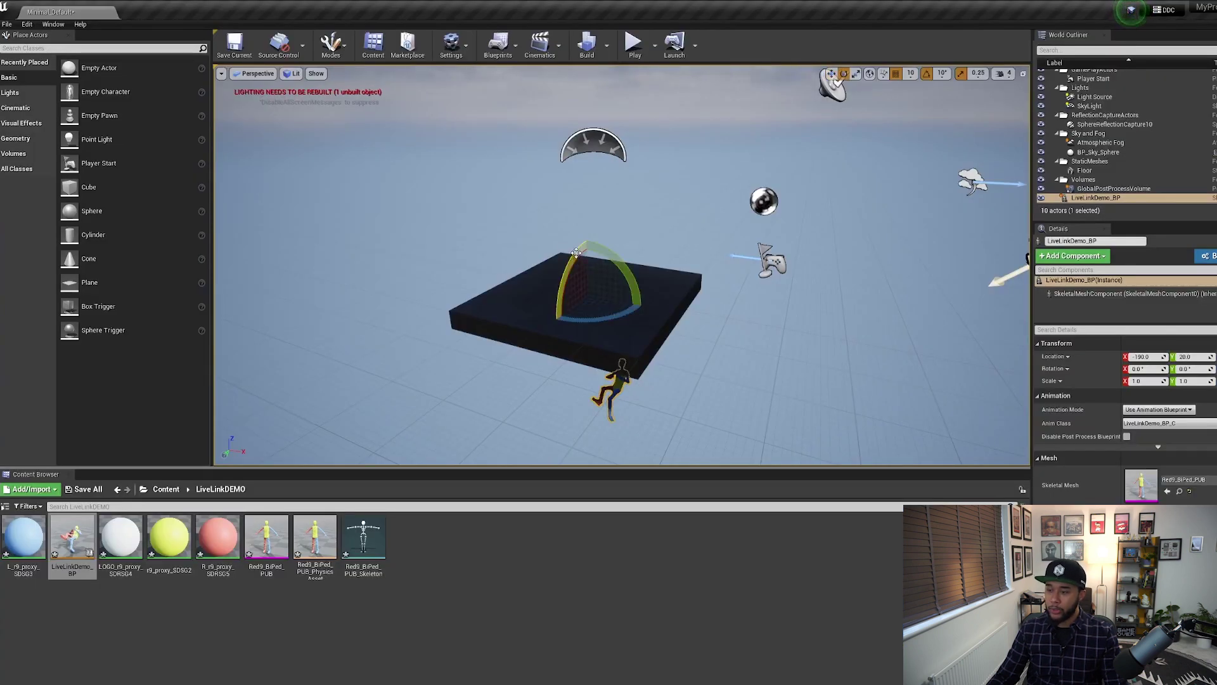
drag(577, 253, 549, 322)
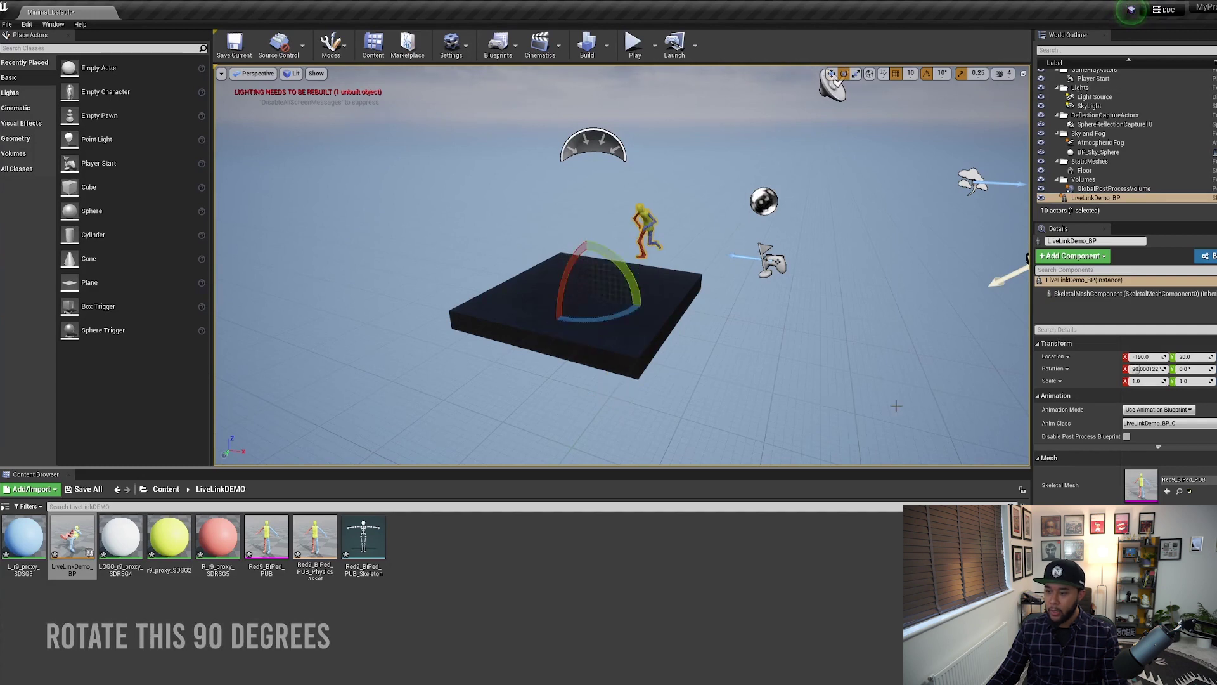
Step: Arrange the Unreal and Maya windows side by side and move Maya's Unreal Live Link window out of the viewport's way
click(685, 684)
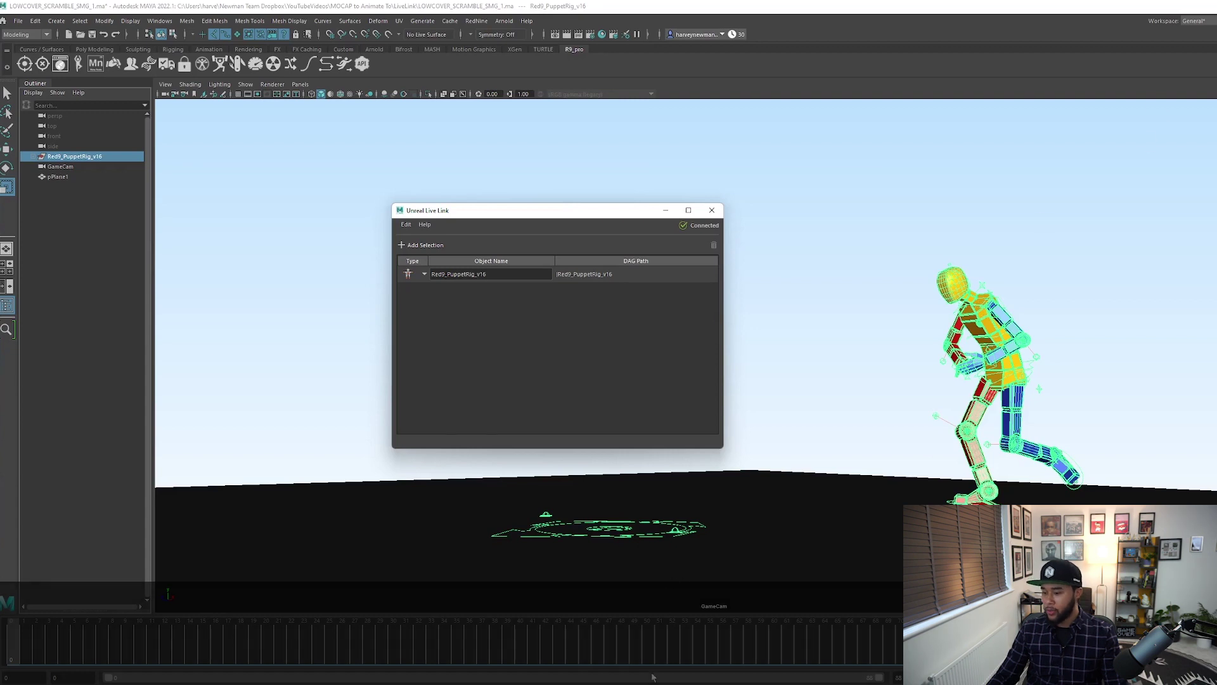
click(700, 673)
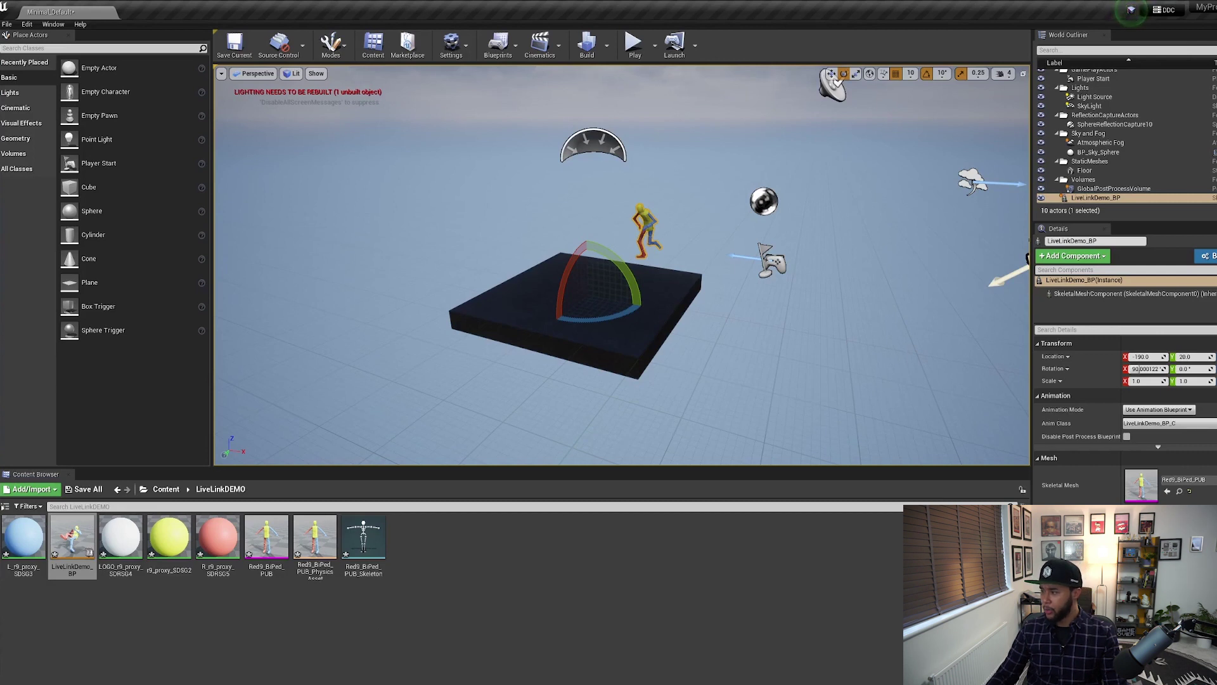
drag(1216, 353, 813, 307)
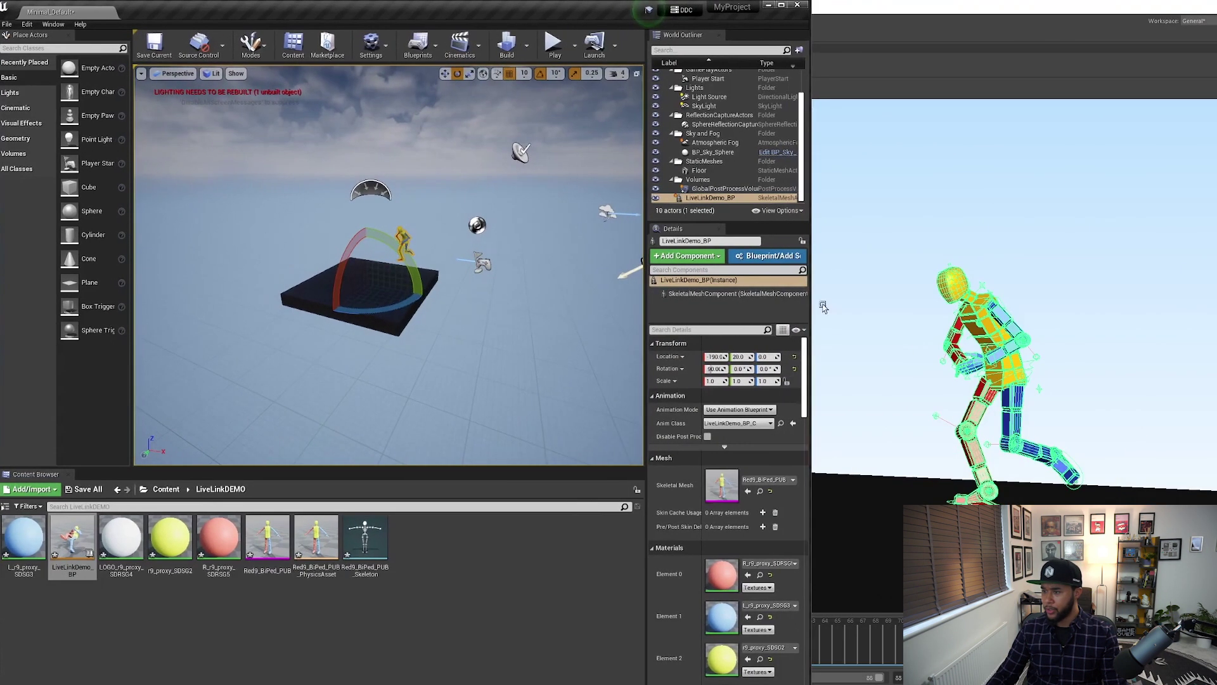
click(878, 16)
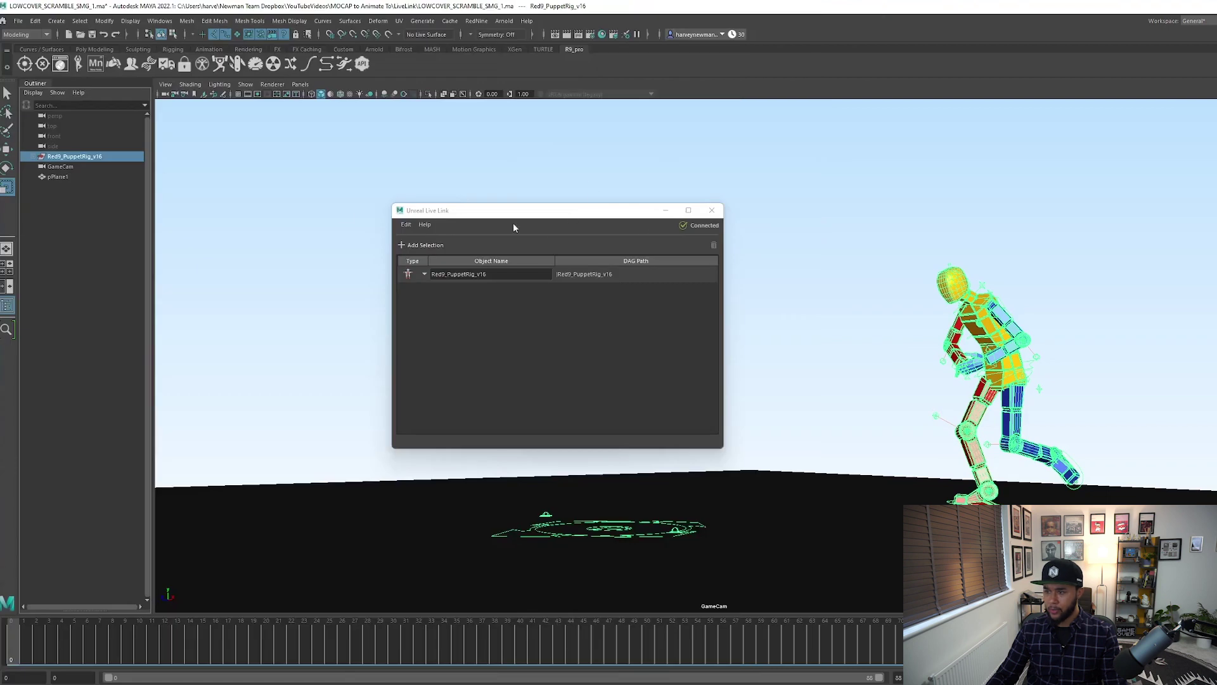
drag(1, 212, 676, 218)
click(526, 44)
drag(818, 257, 675, 257)
click(704, 253)
drag(581, 212, 854, 296)
click(982, 291)
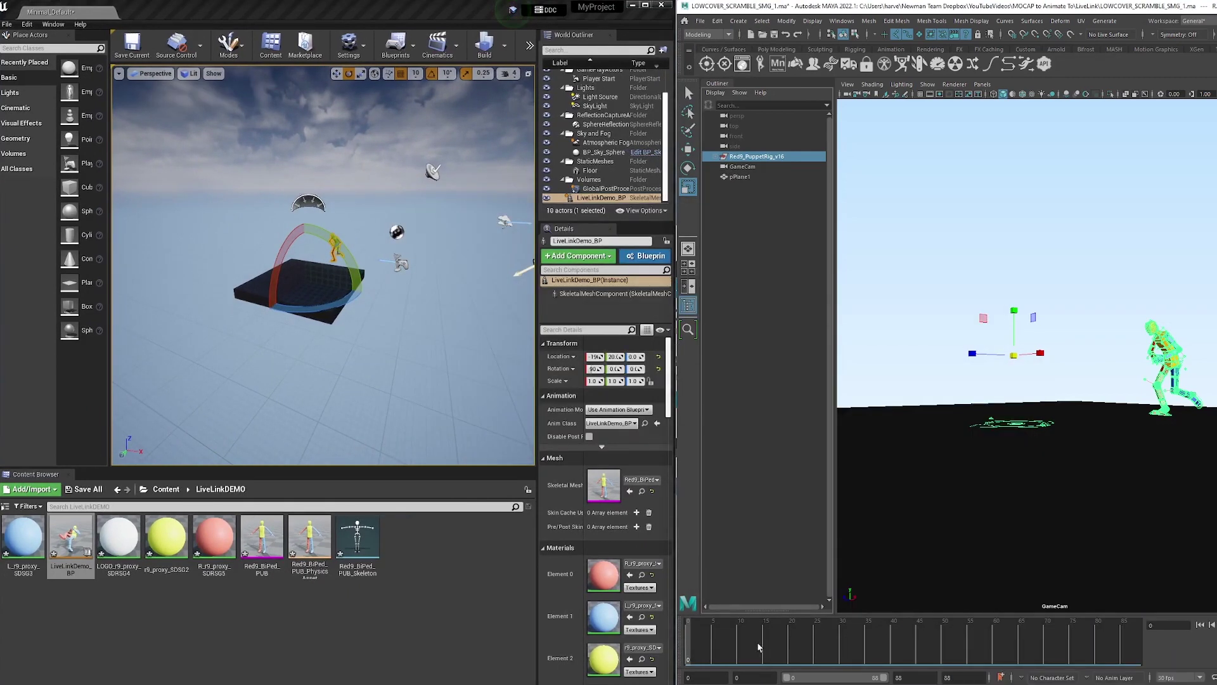
Step: Scrub the Maya animation to frame 29 and back to frame 12 to check whether the Unreal character follows
drag(696, 646, 836, 653)
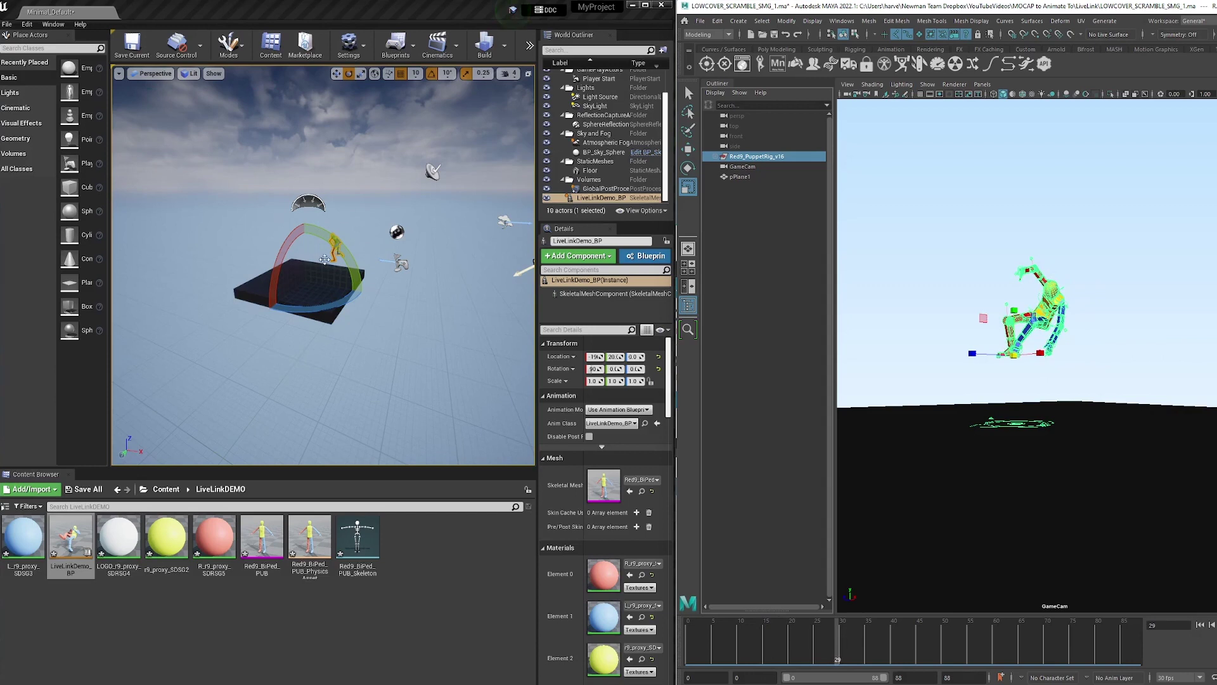
alt+right_drag(325, 259, 387, 171)
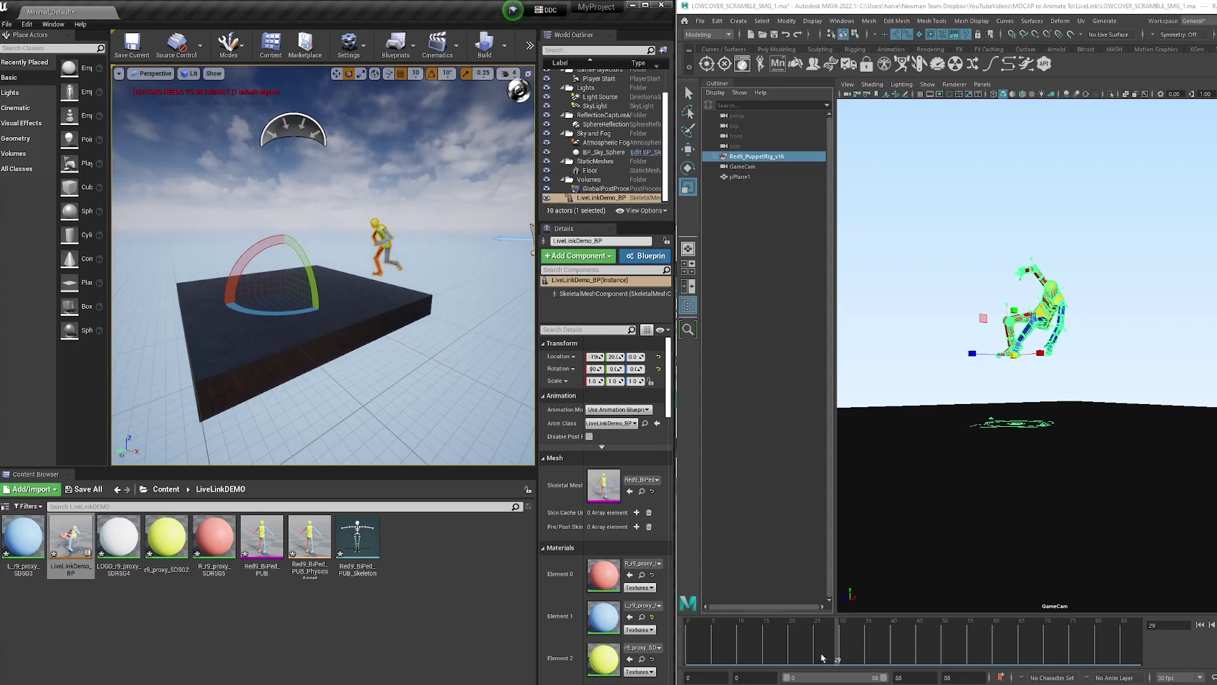
drag(823, 658, 763, 642)
click(1134, 308)
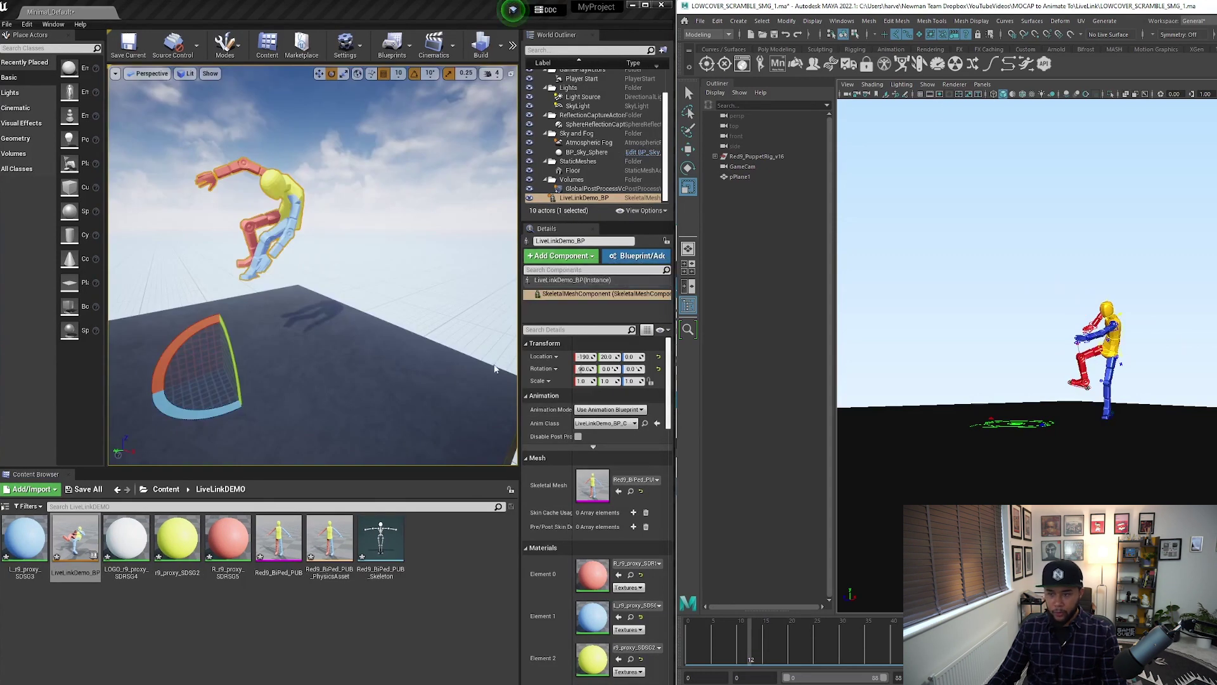
Step: Add a Live Link Skeletal Animation component to the LiveLinkDemo_BP actor
click(563, 259)
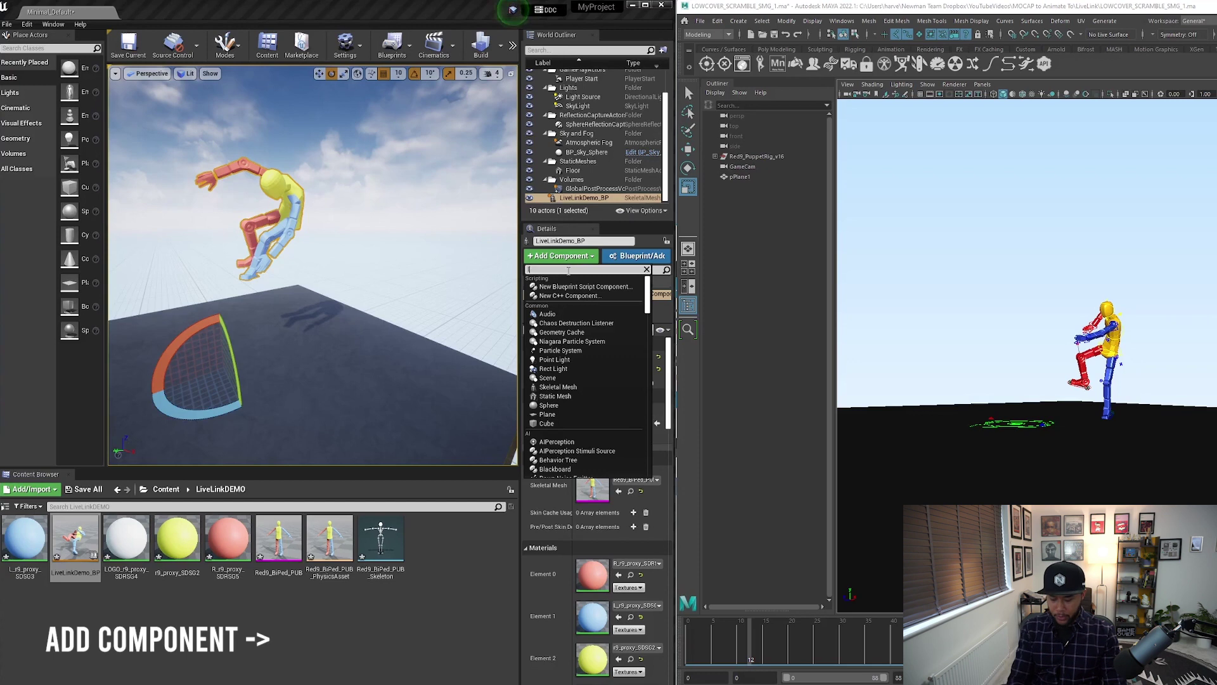
text(live)
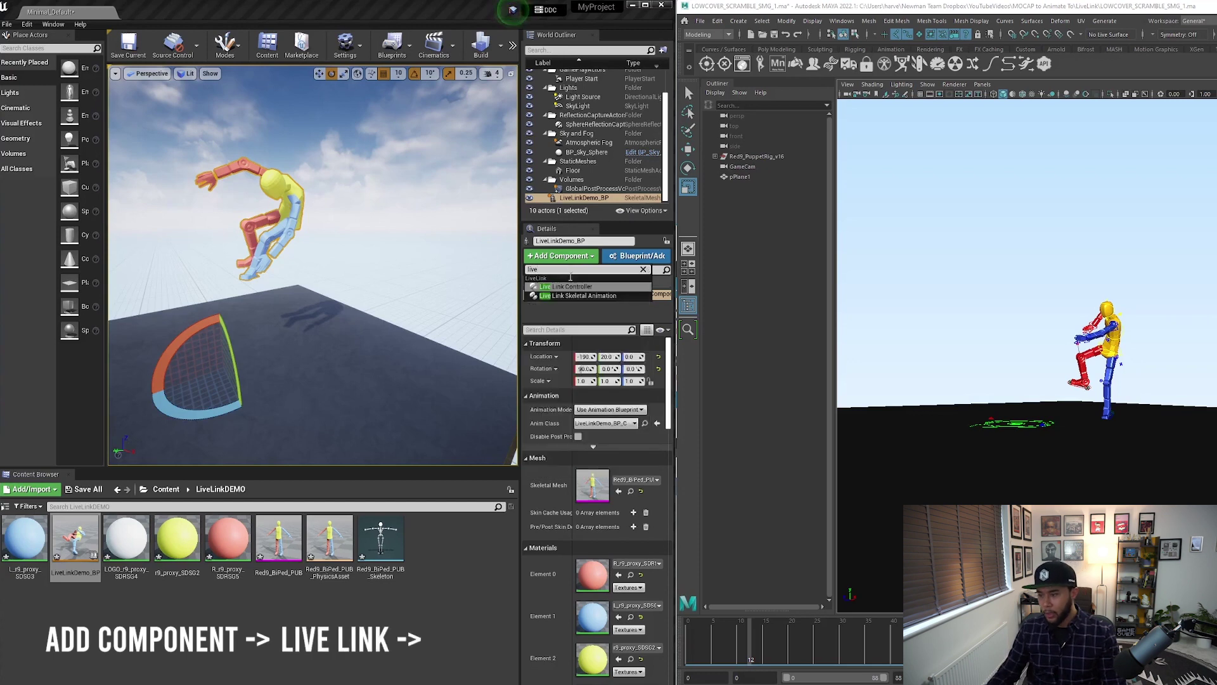
click(577, 296)
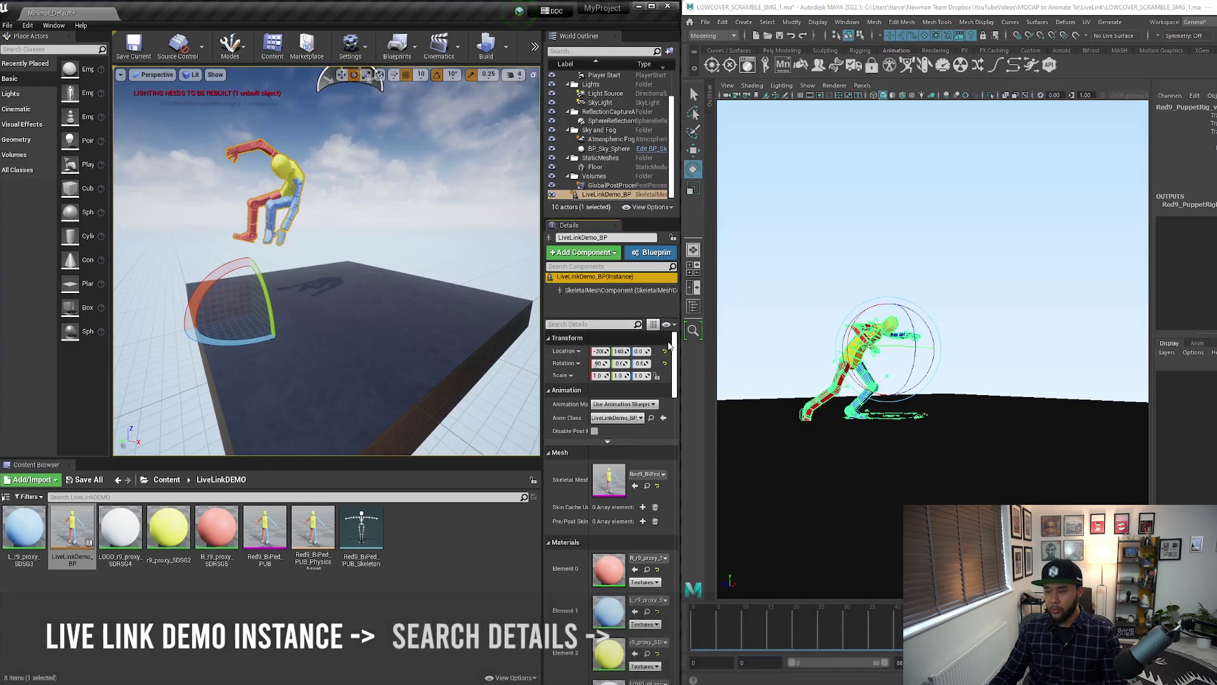
Step: Filter the LiveLinkDemo_BP instance's details by "update" and enable Update Animation in Editor
mouse_move(675, 357)
mouse_down()
mouse_move(675, 491)
mouse_move(675, 352)
mouse_up()
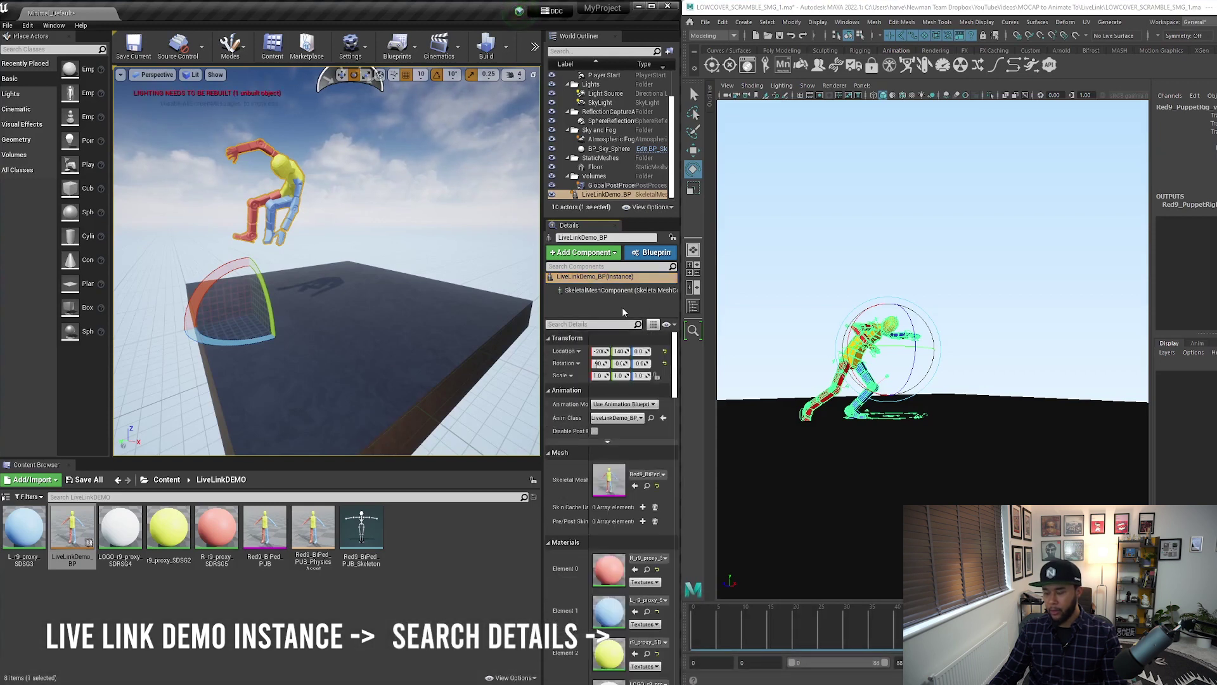
click(597, 324)
click(597, 324)
text(update)
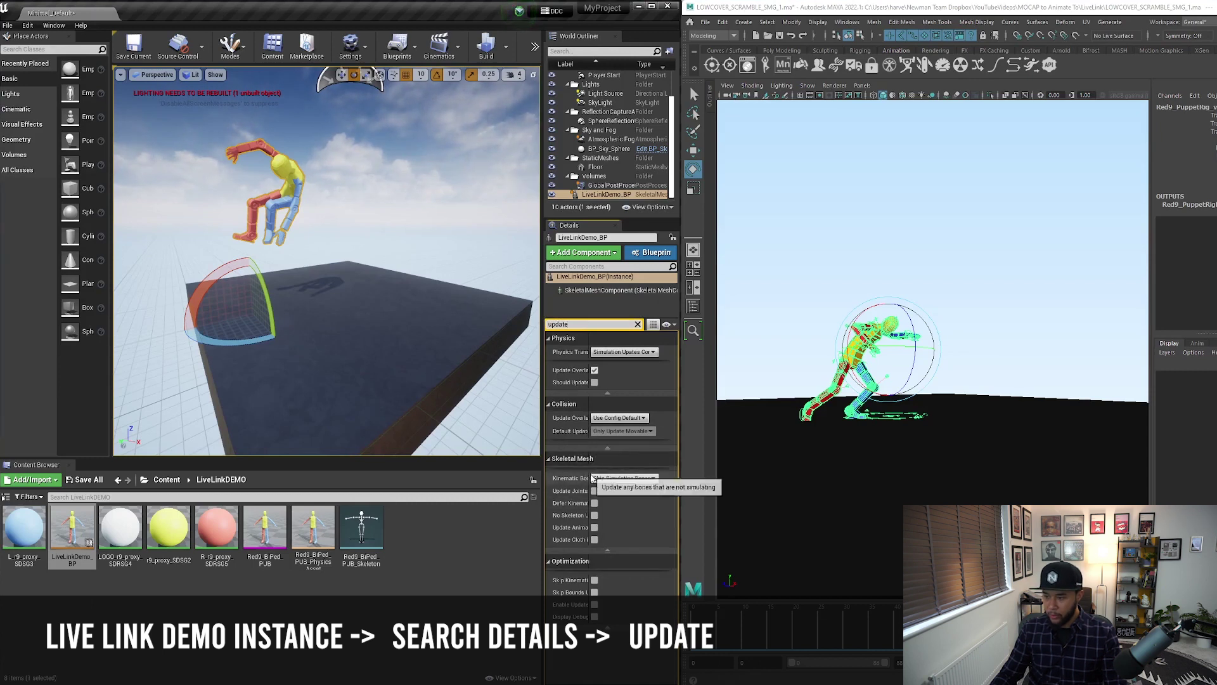
drag(588, 476, 628, 478)
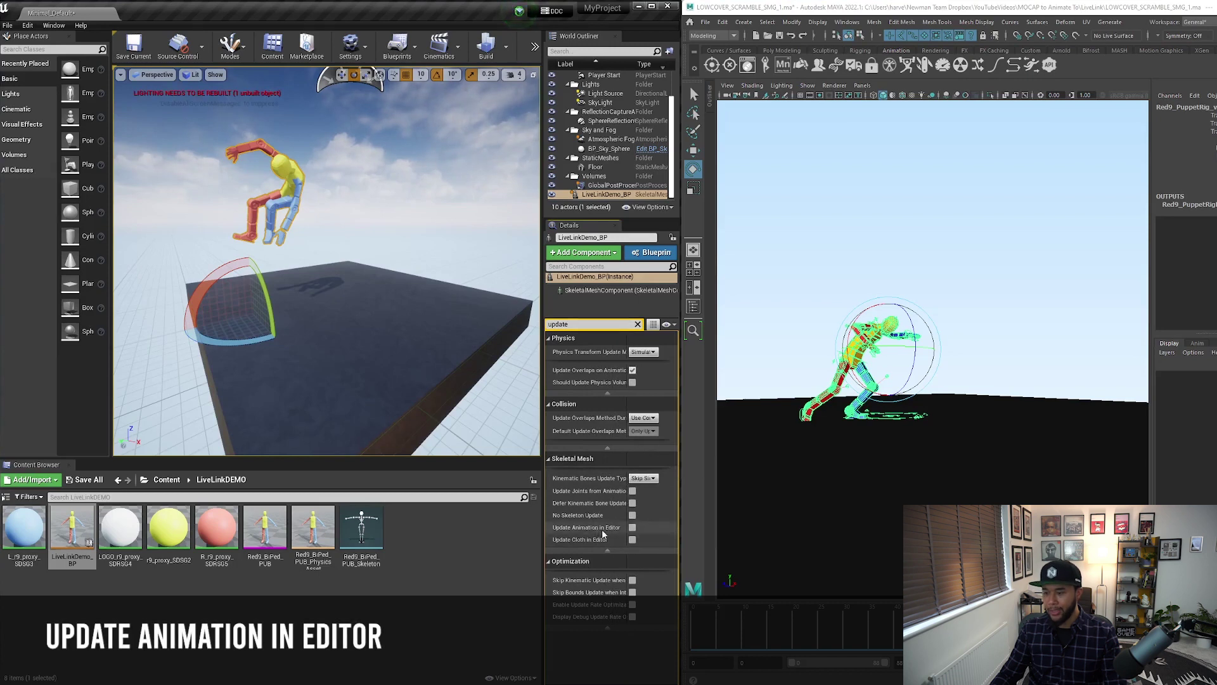
click(632, 528)
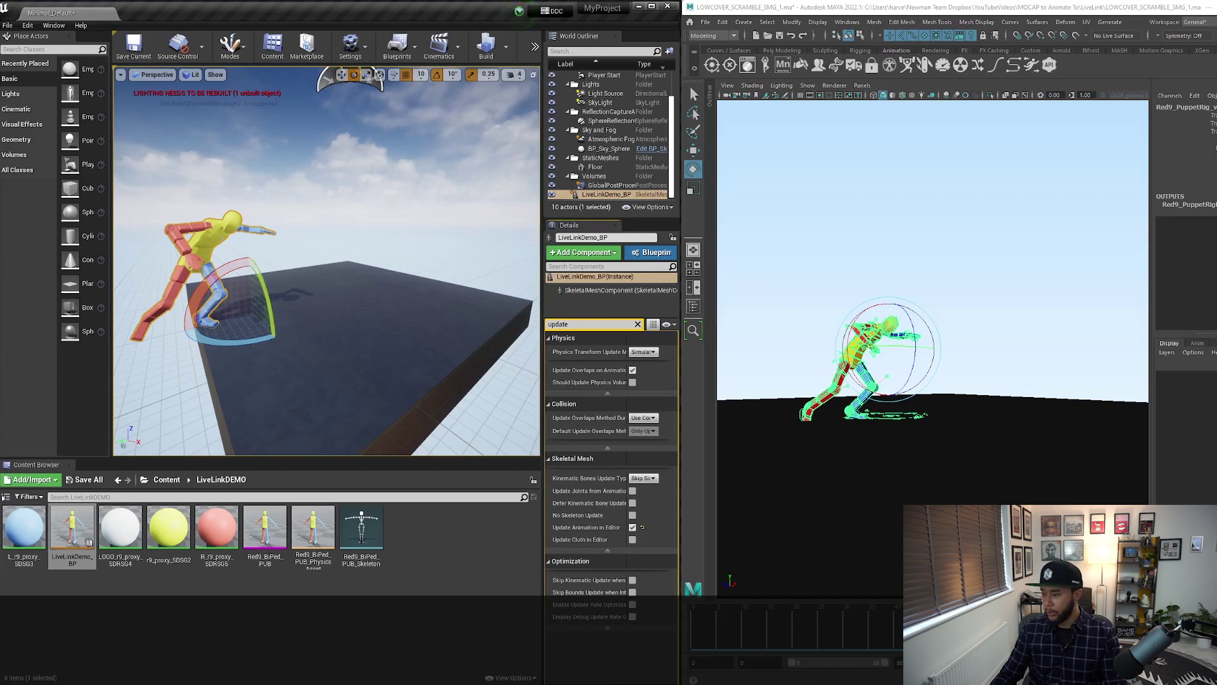
Step: Scrub the Maya timeline and play the animation from the start to check the live motion in Unreal
drag(850, 628, 987, 619)
mouse_move(911, 607)
mouse_down()
mouse_move(951, 611)
mouse_move(926, 610)
mouse_up()
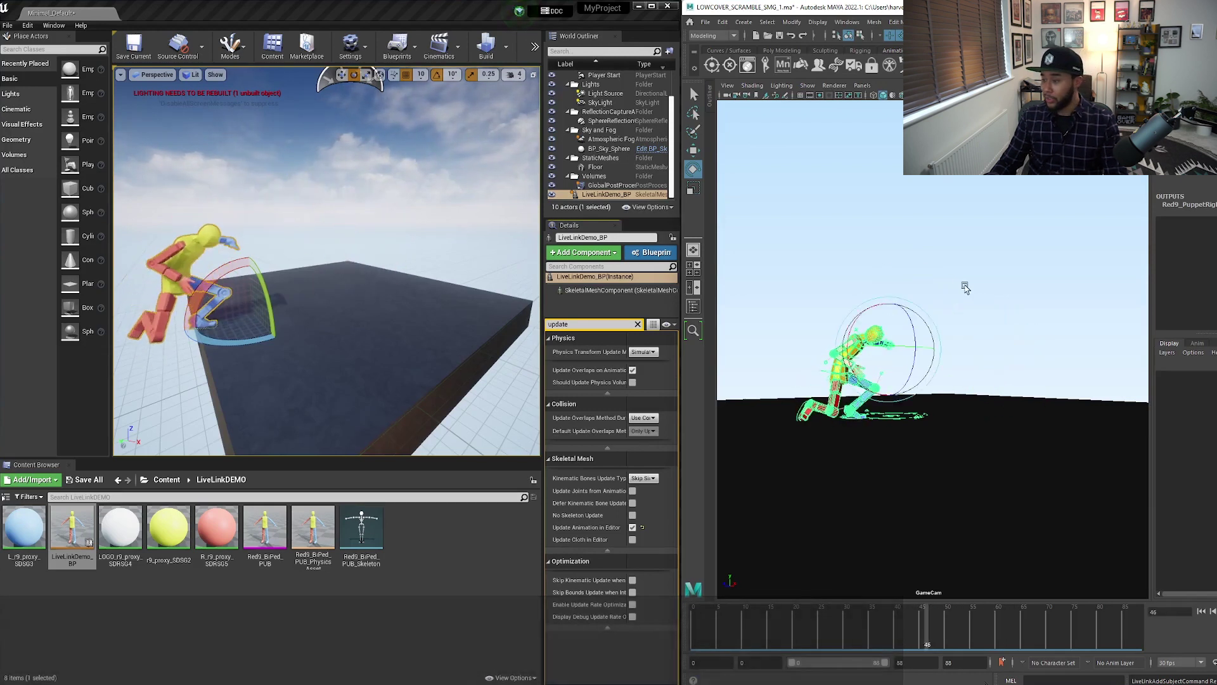
click(963, 284)
click(729, 632)
click(1197, 612)
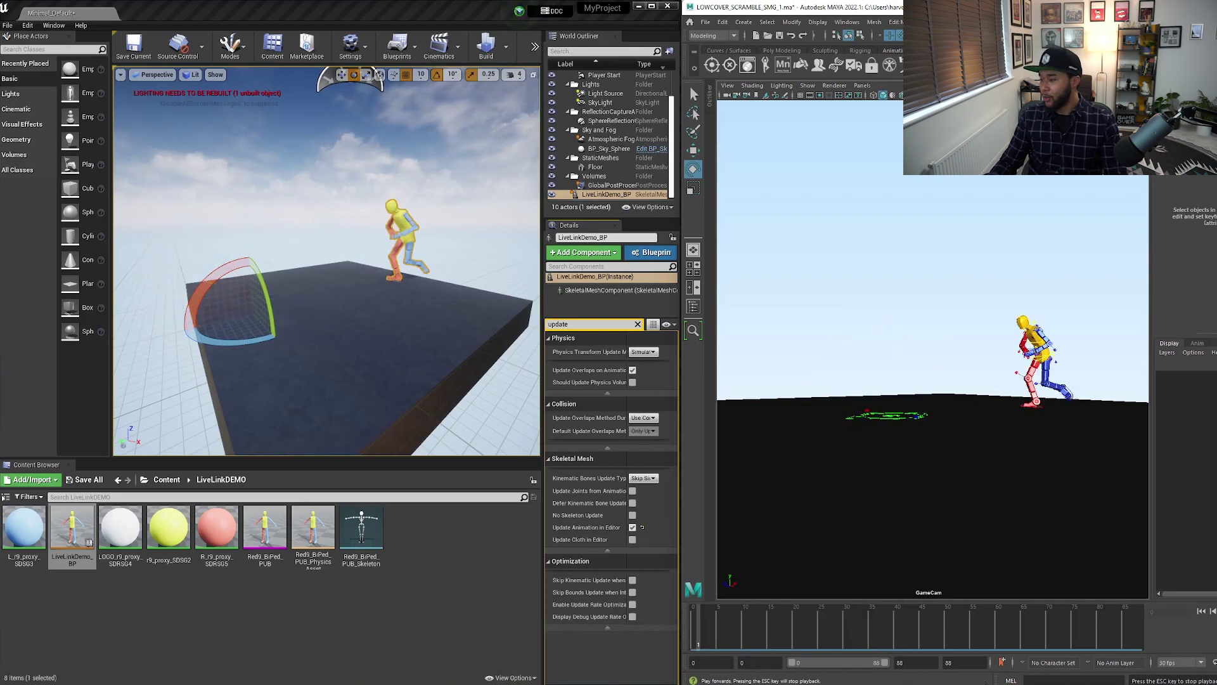
key(alt+v)
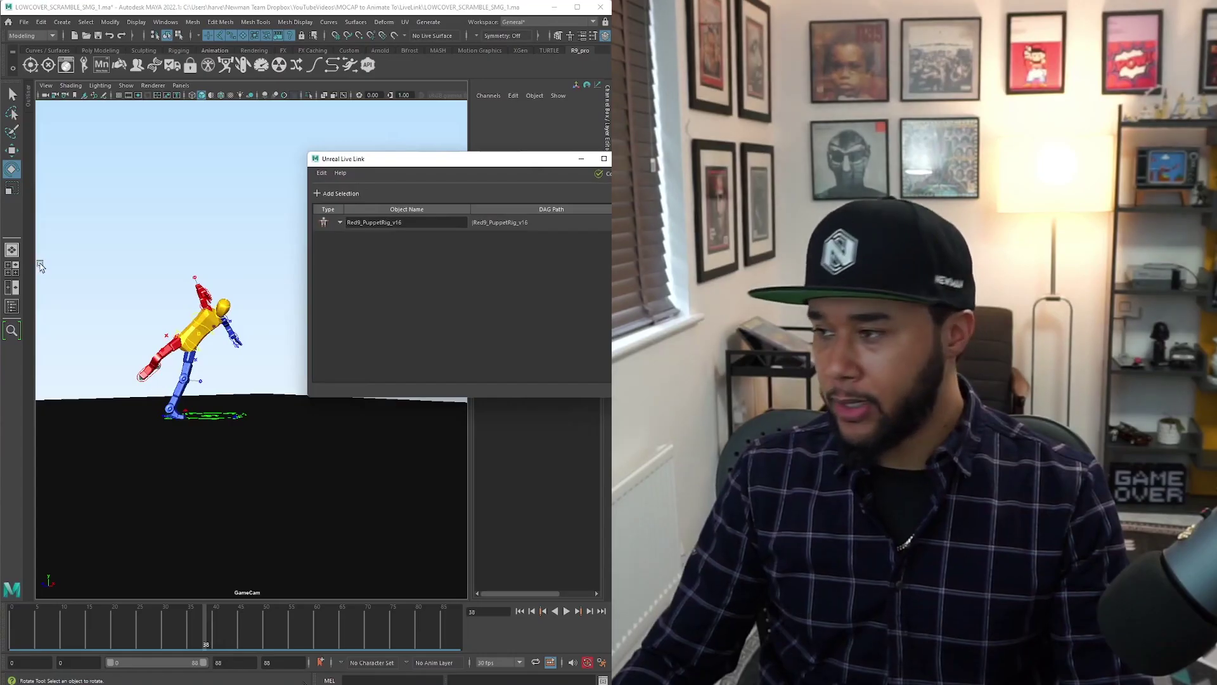
Step: Open Unreal's Live Link window, arrange it beside Maya's Unreal Live Link window and show the Red9_PuppetRig_v16 subject's settings
drag(336, 160, 383, 153)
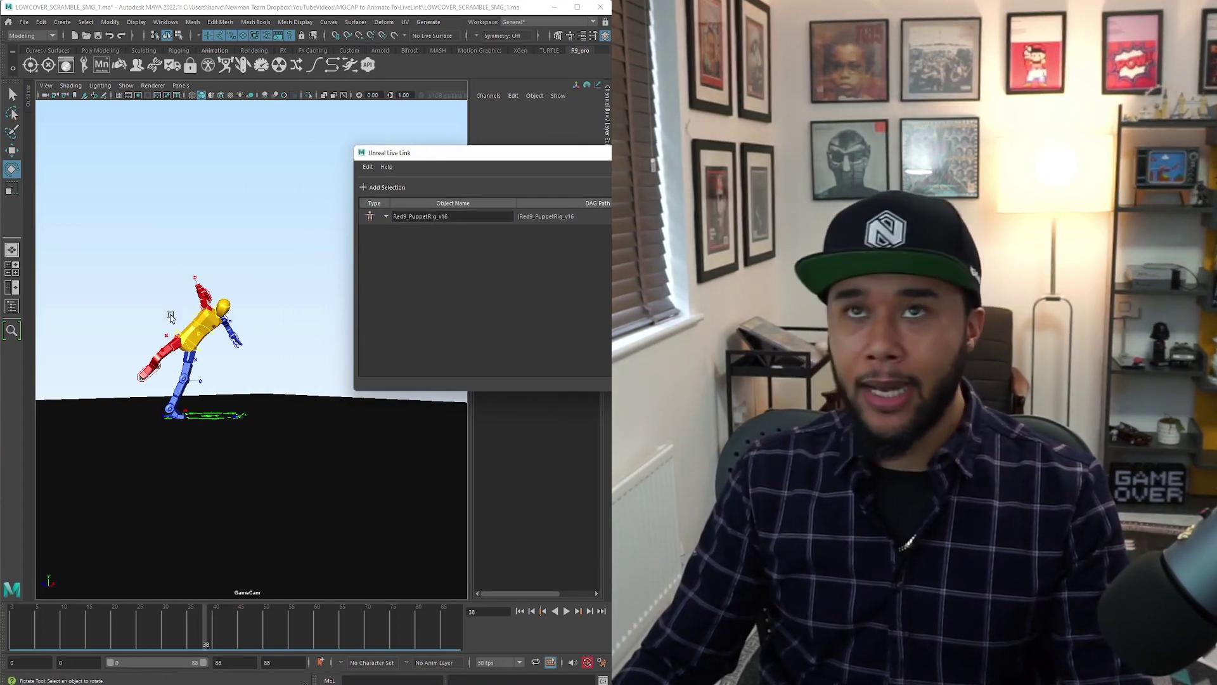
alt+drag(170, 317, 192, 365)
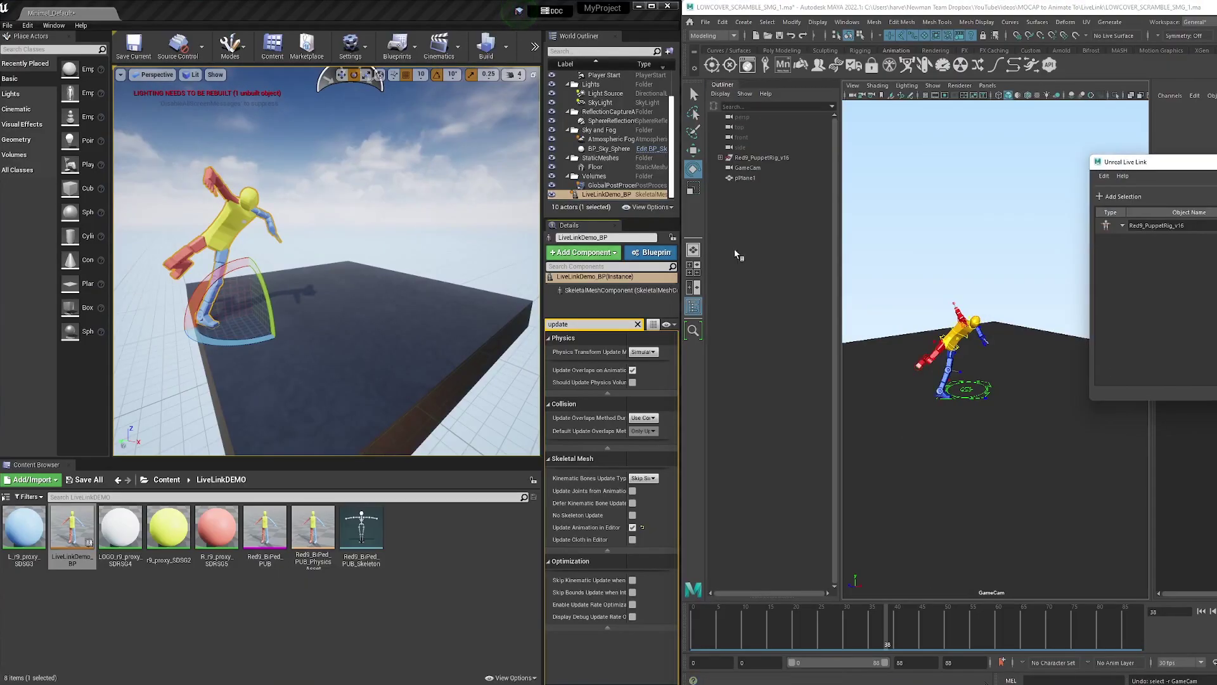
click(51, 26)
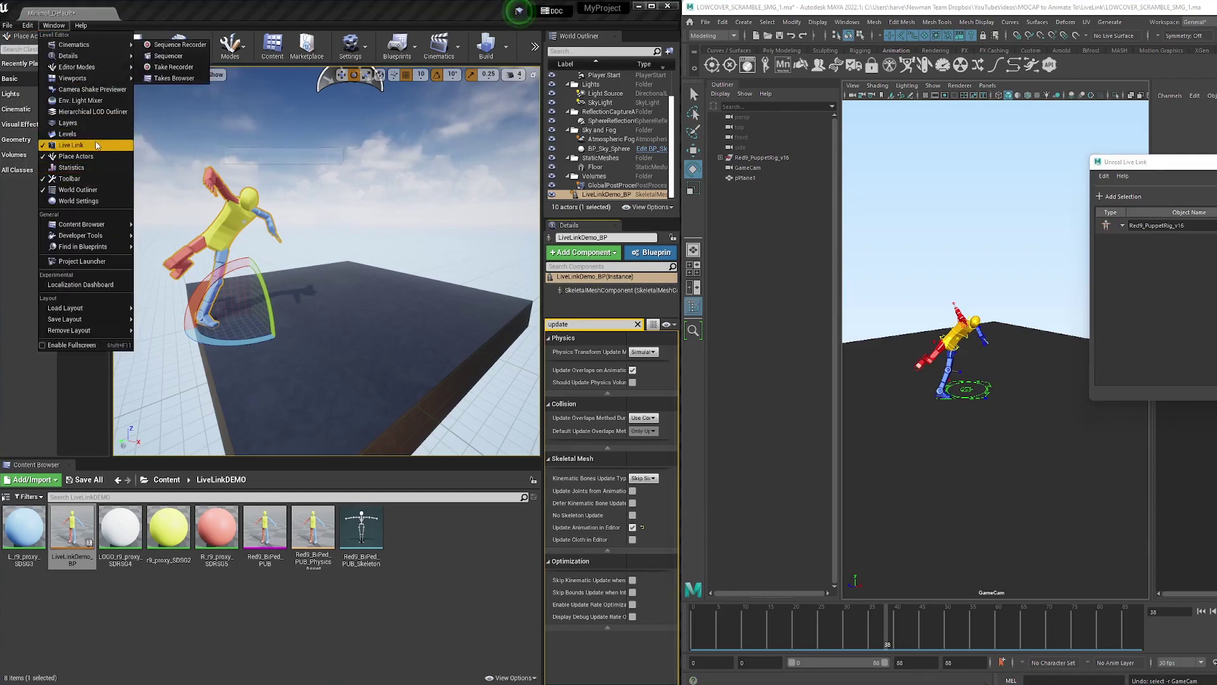
click(97, 145)
drag(596, 149, 390, 301)
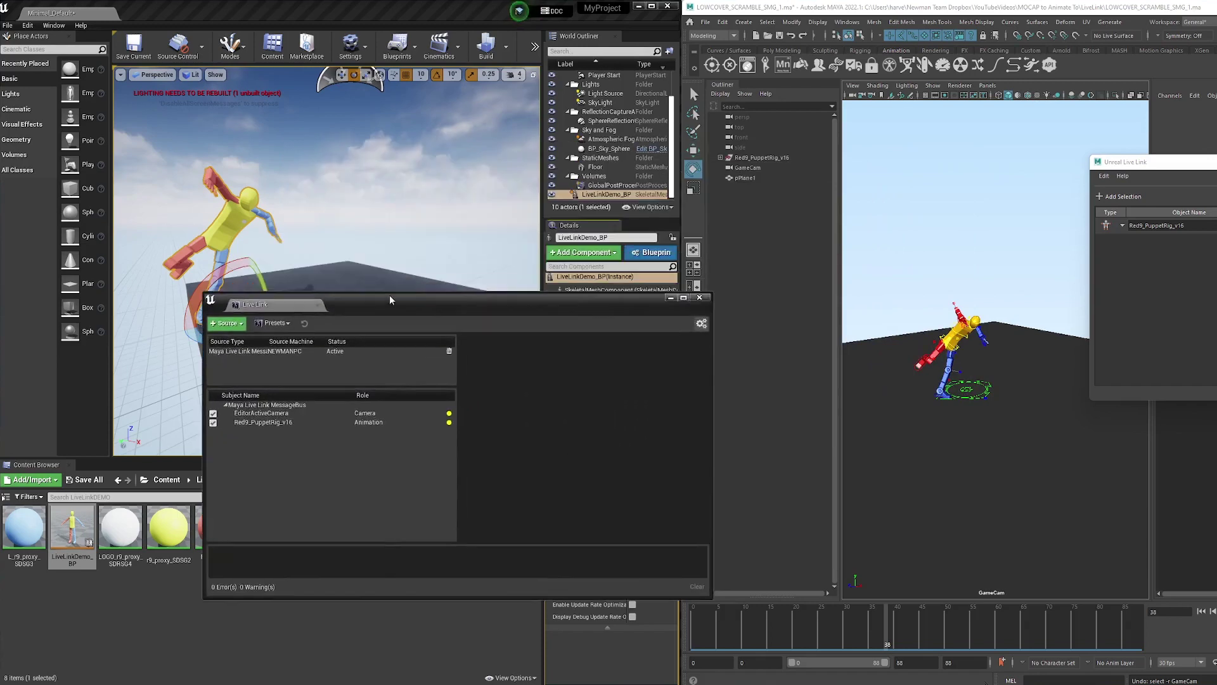
drag(1211, 163, 956, 416)
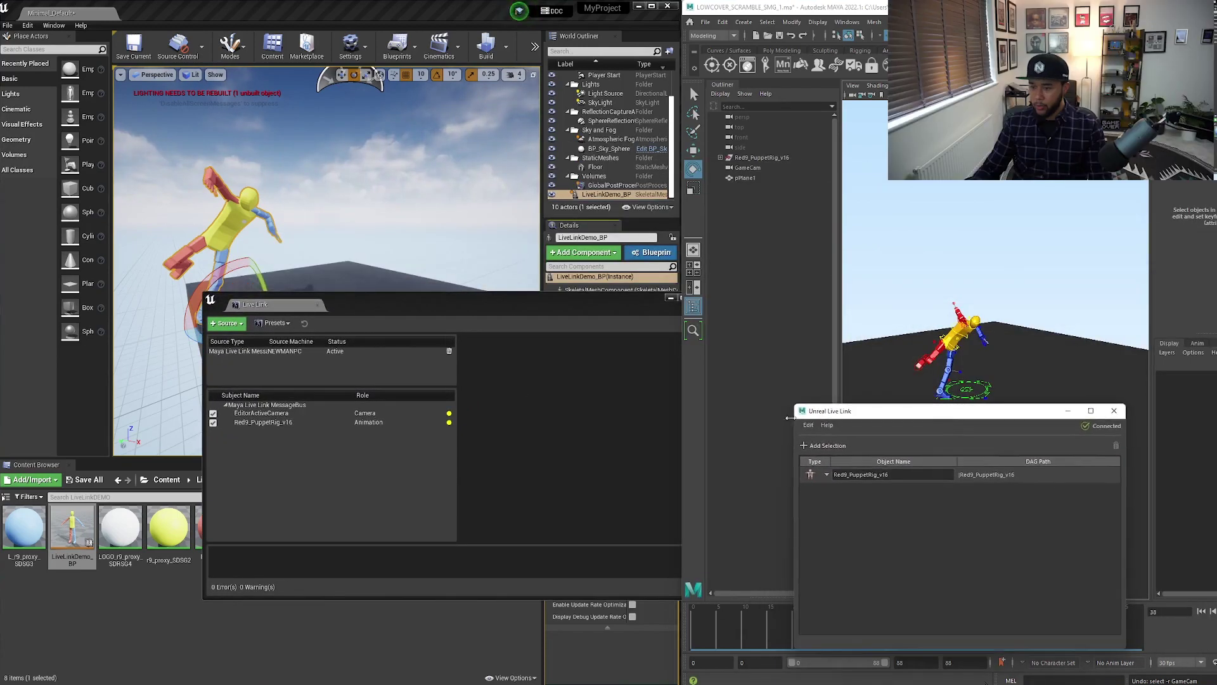
click(262, 422)
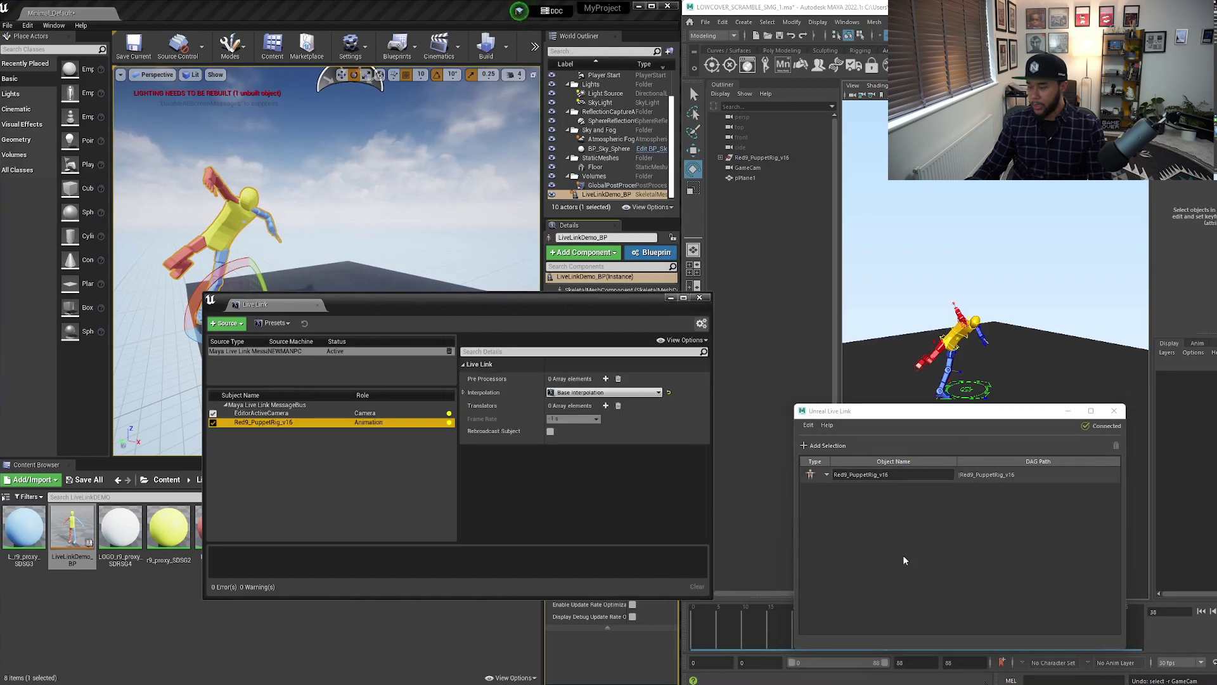
Step: Add Maya's GameCam as a streamed subject in the Unreal Live Link window
click(754, 168)
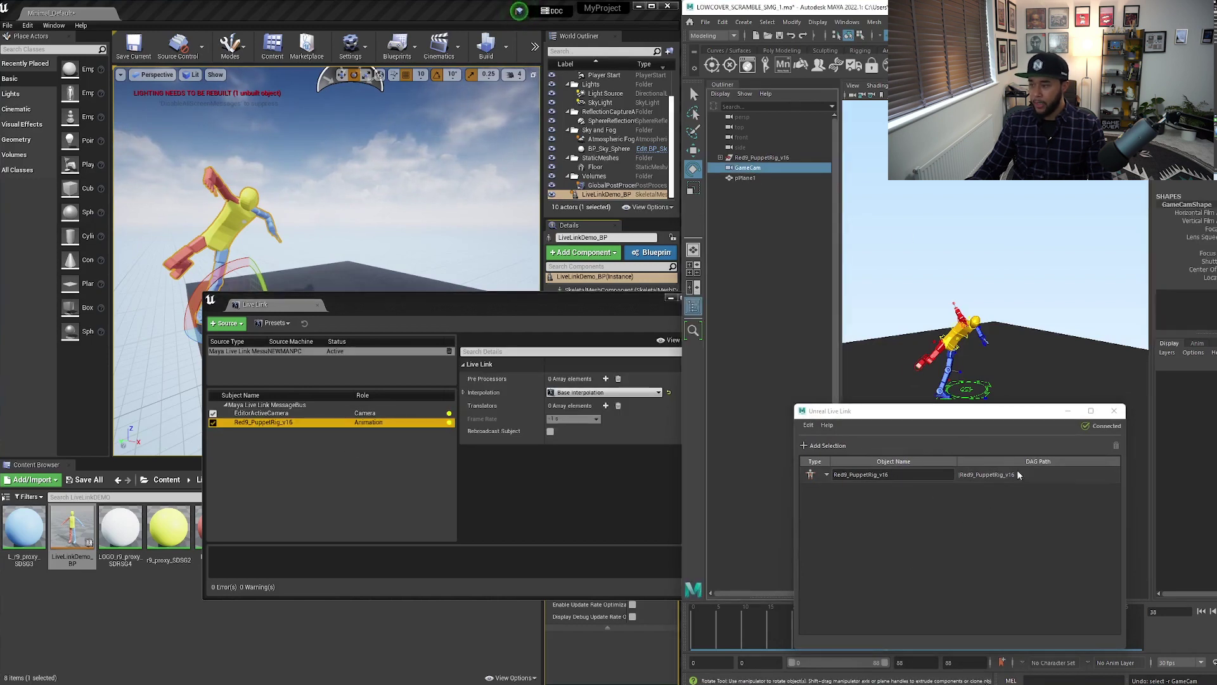
drag(896, 417, 897, 384)
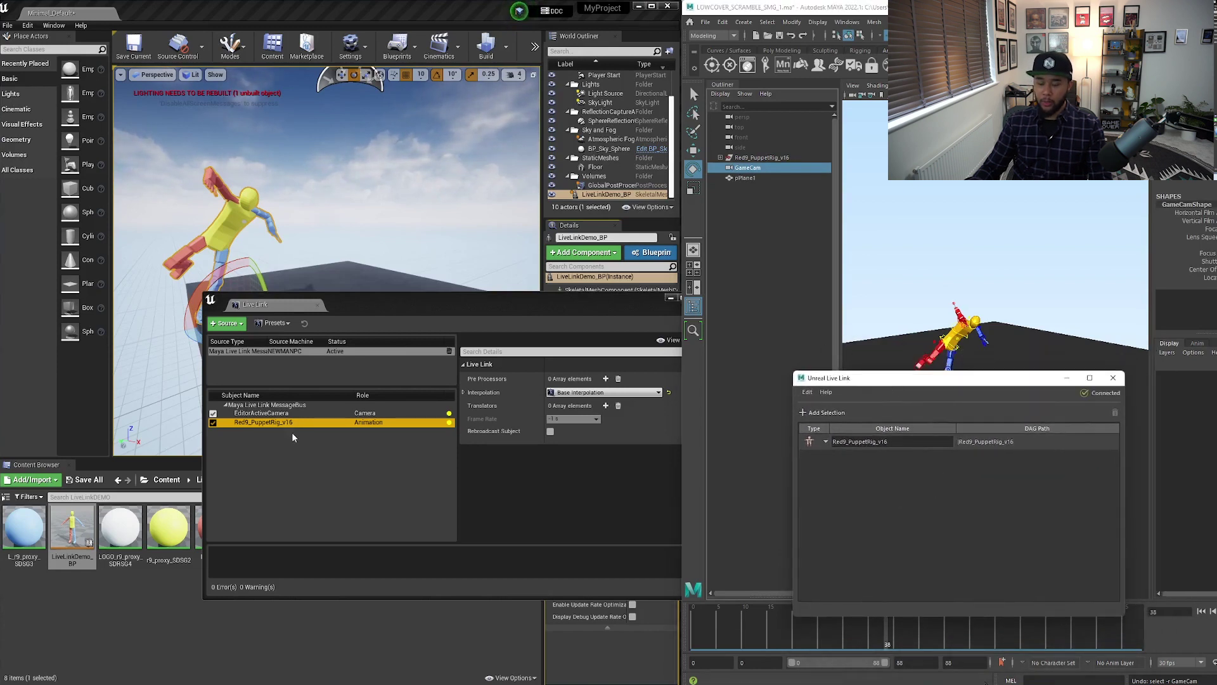
click(808, 415)
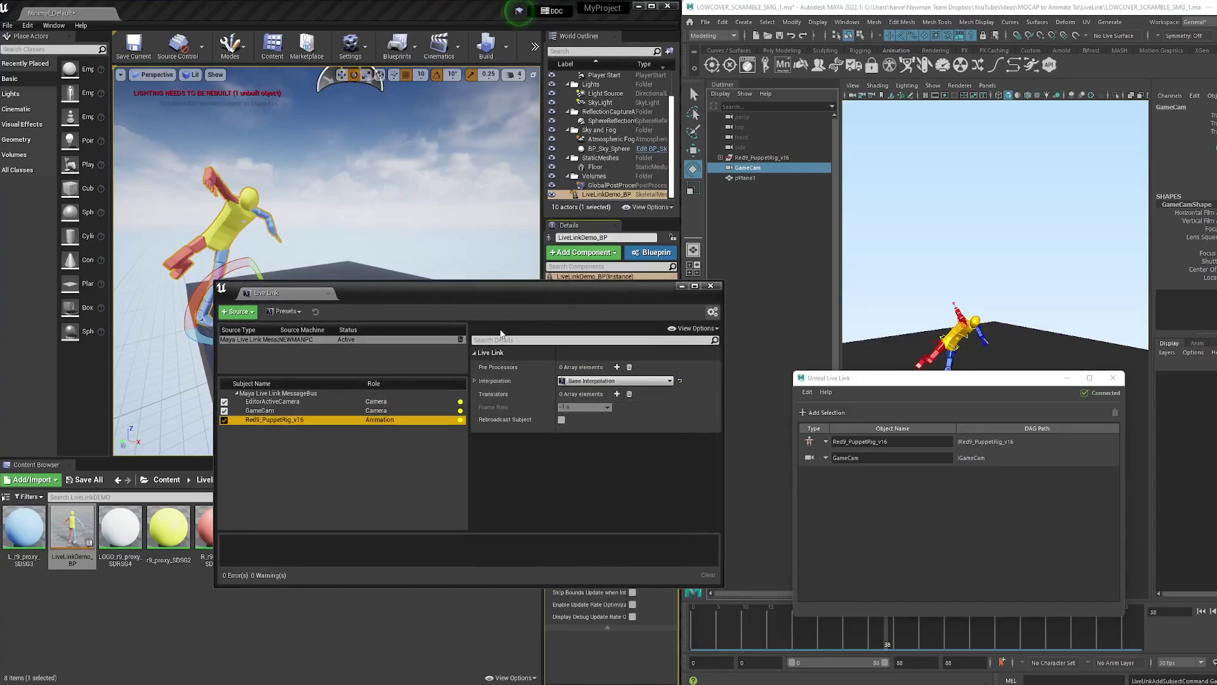
Step: Check the GameCam subject's live connection by moving the Maya camera, and minimise both Live Link windows
drag(494, 288, 535, 307)
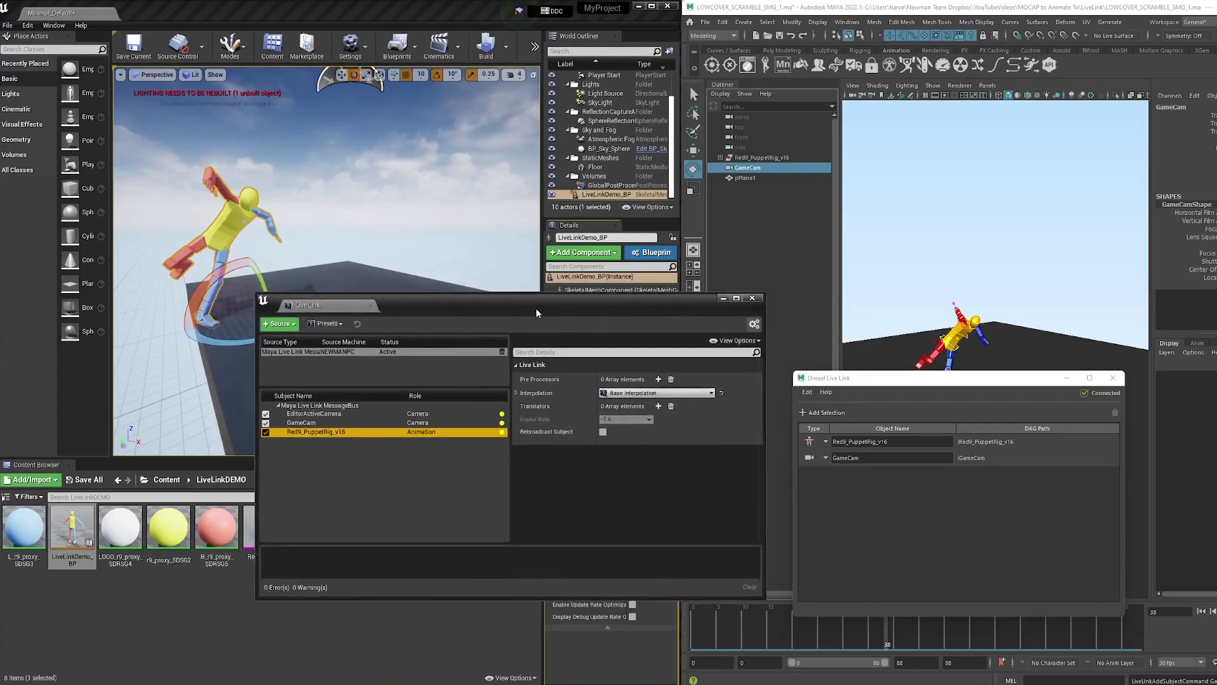
mouse_move(989, 279)
alt+mouse_down()
mouse_move(995, 305)
mouse_move(994, 278)
alt+mouse_up()
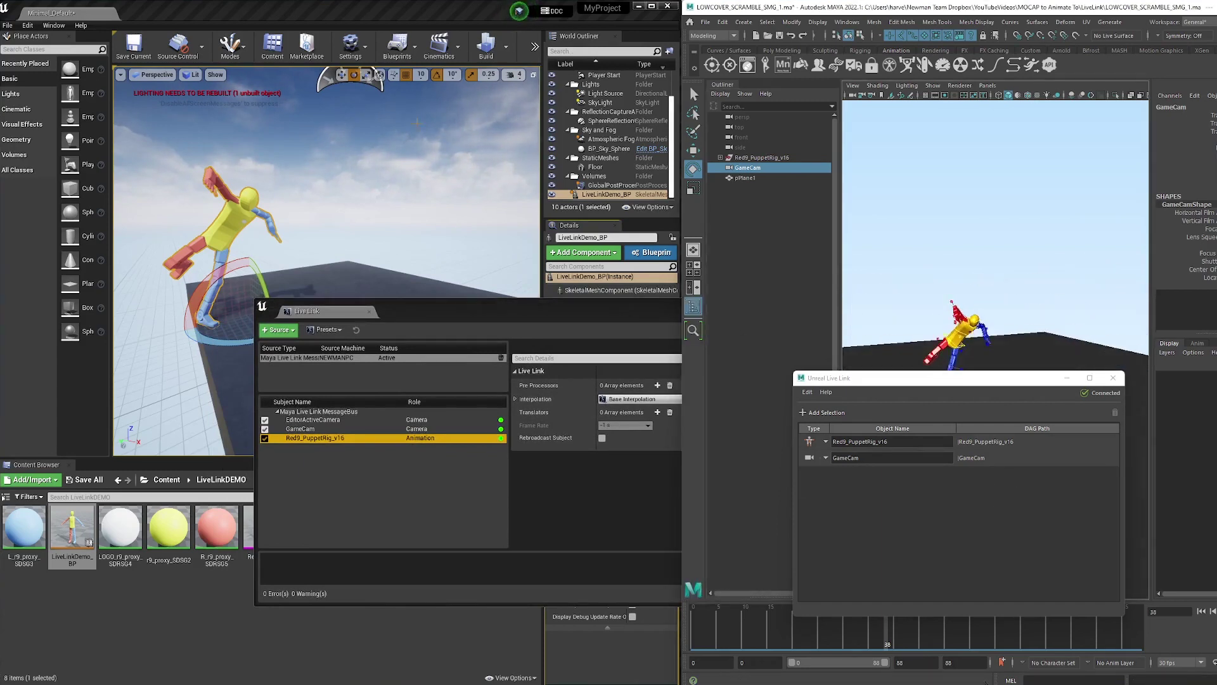
click(629, 320)
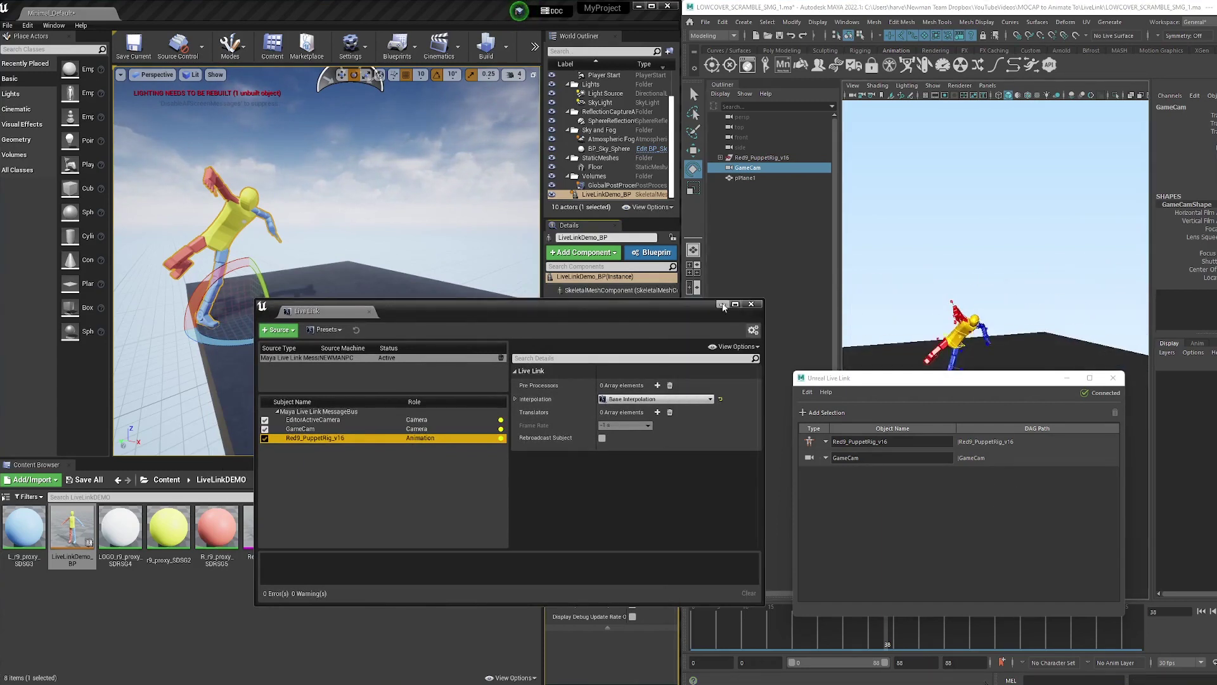
click(722, 305)
click(1066, 378)
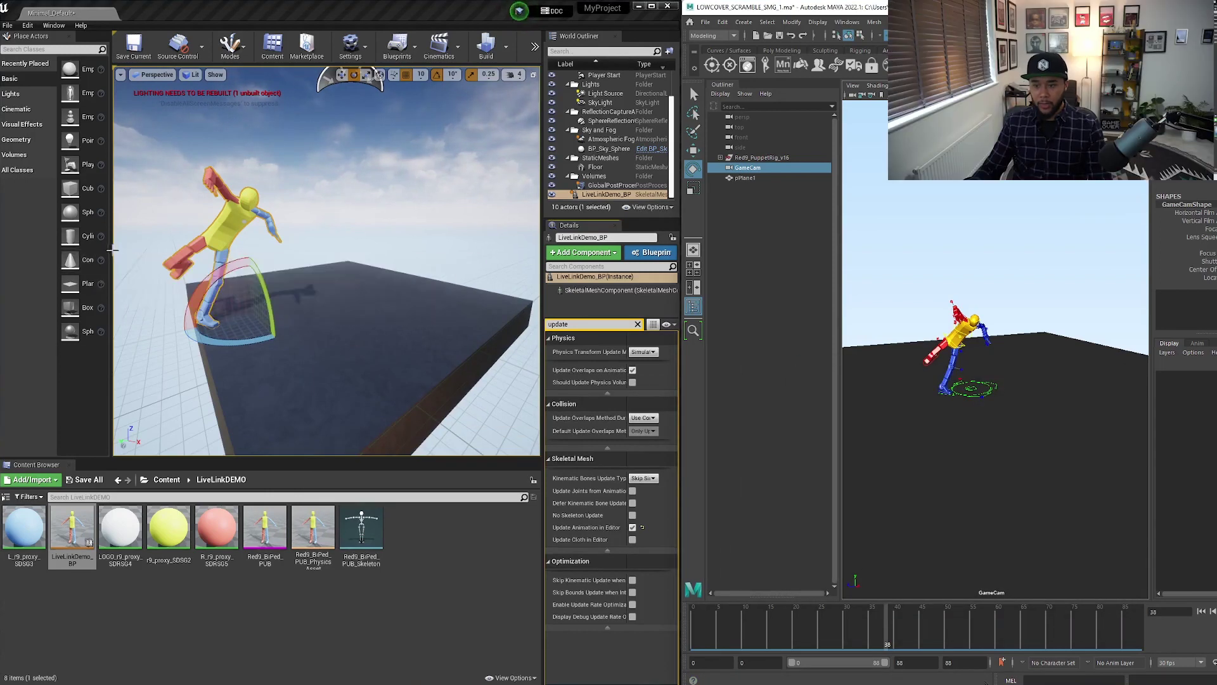
Step: Widen the list of placeable actors, search it for "camera", place a Camera in the level and raise it above the platform
drag(113, 249, 210, 247)
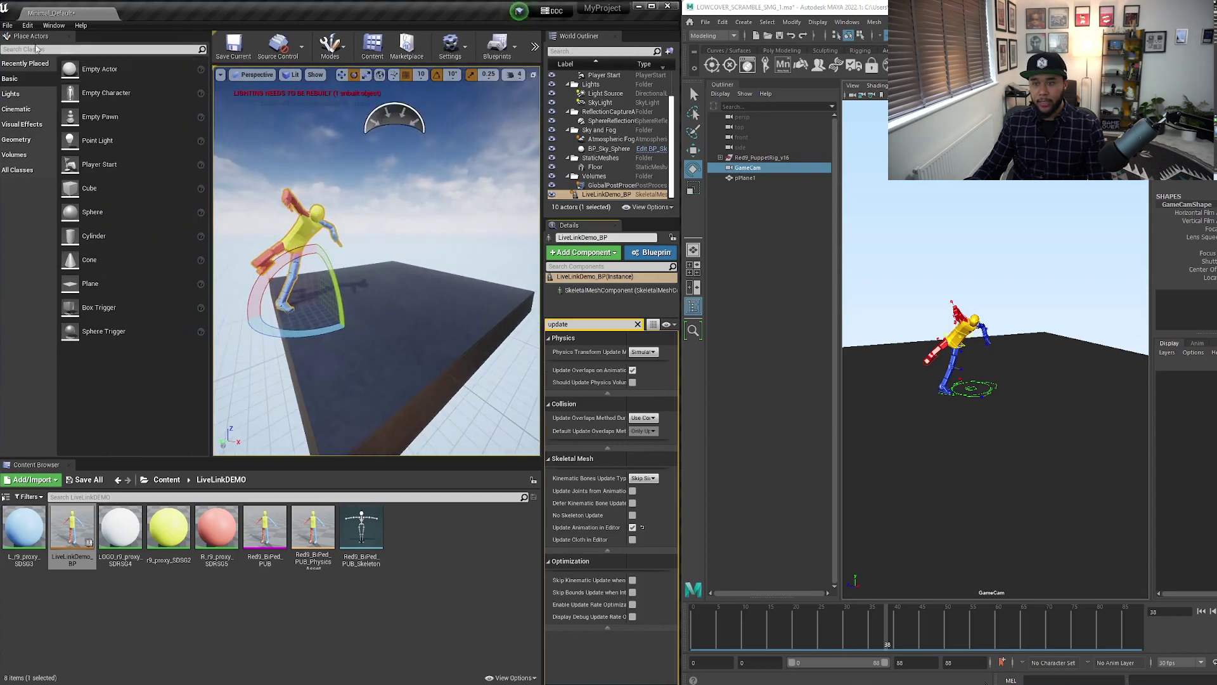
text(amera)
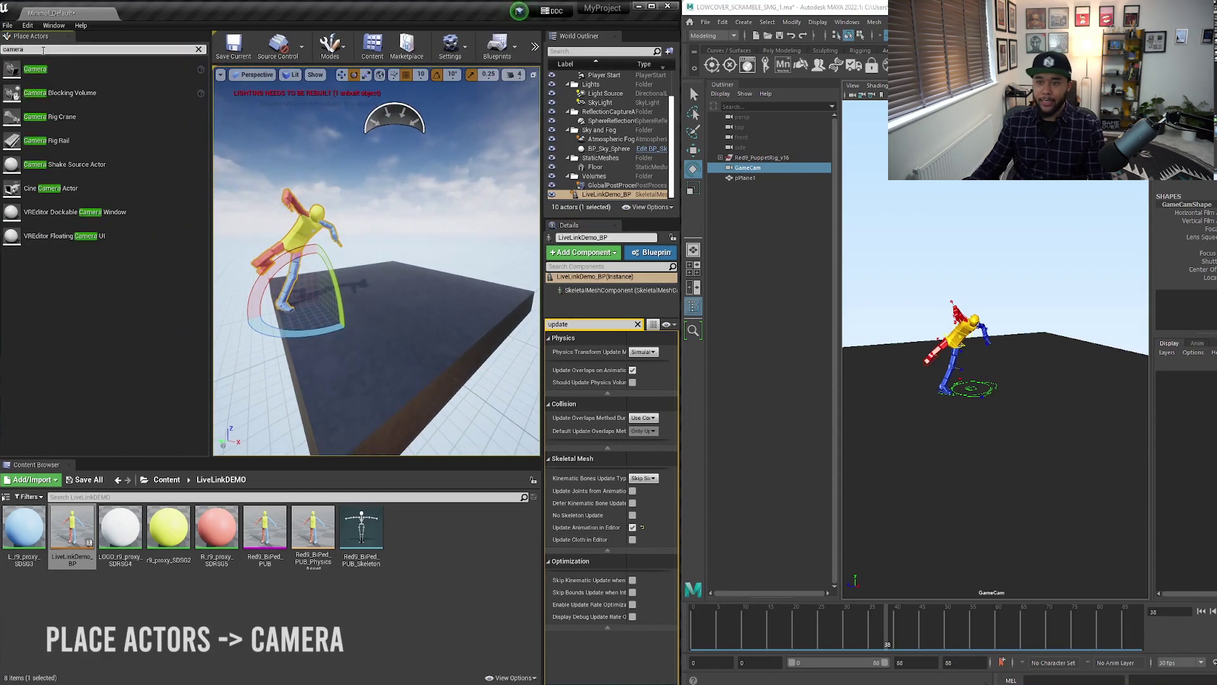
drag(38, 71, 388, 267)
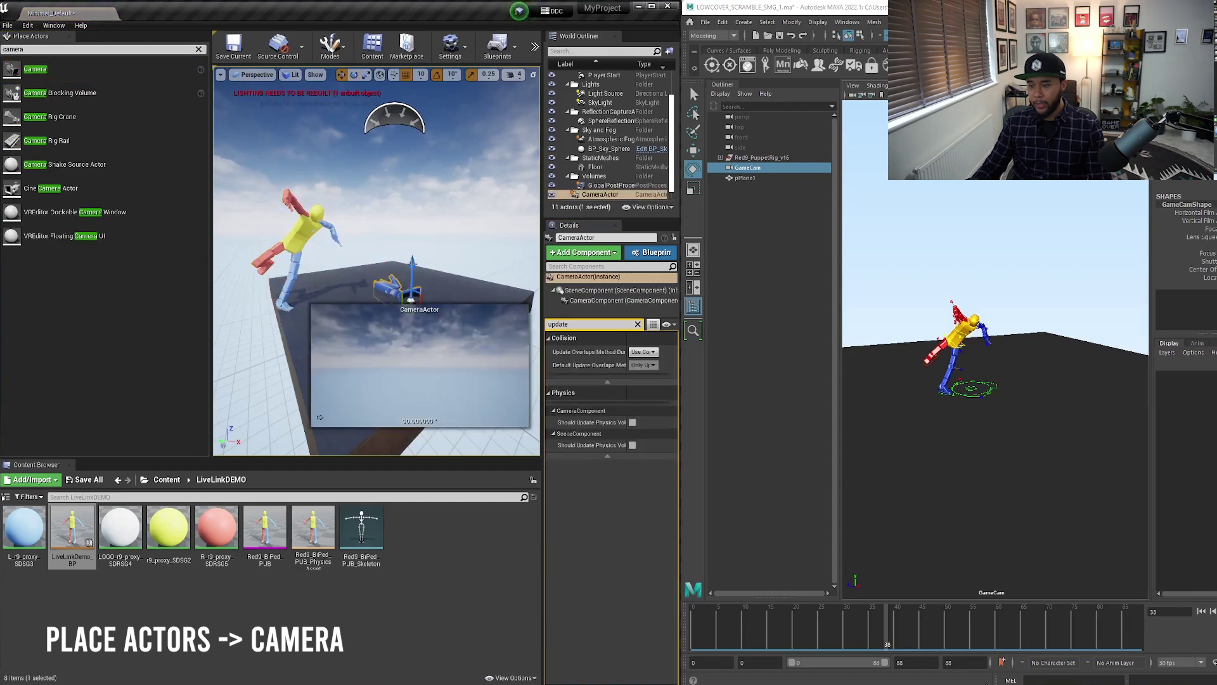
mouse_move(448, 348)
mouse_down()
mouse_move(448, 285)
mouse_move(449, 348)
mouse_up()
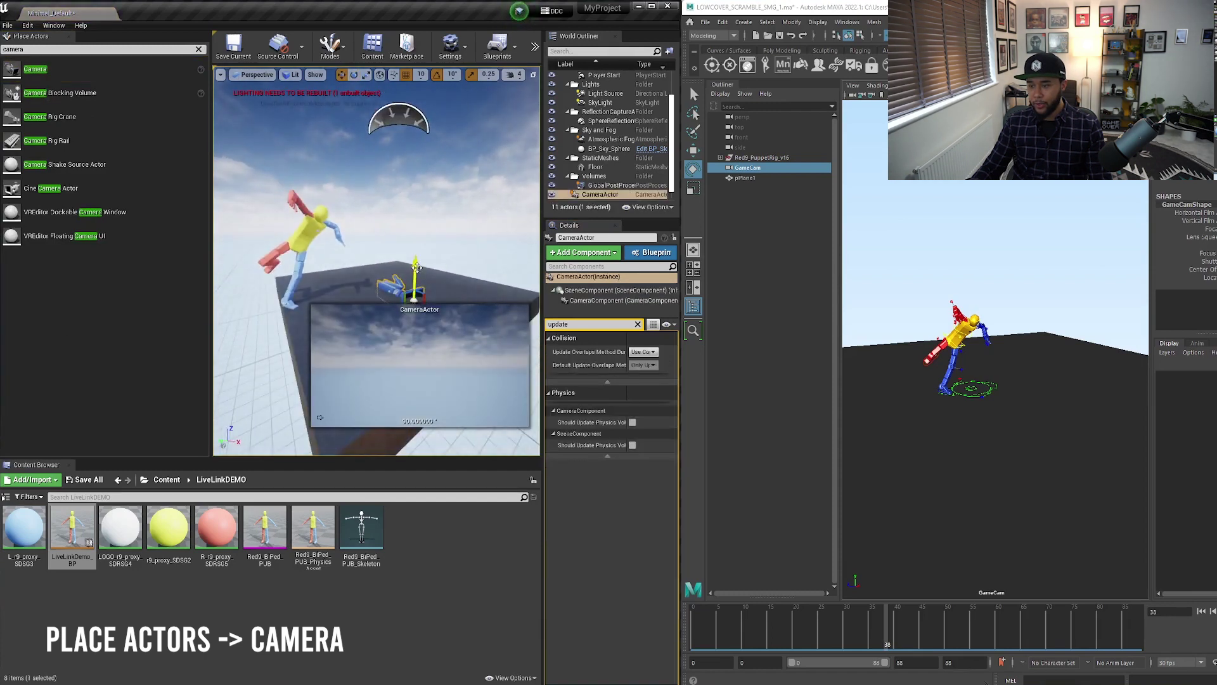
drag(416, 267, 417, 214)
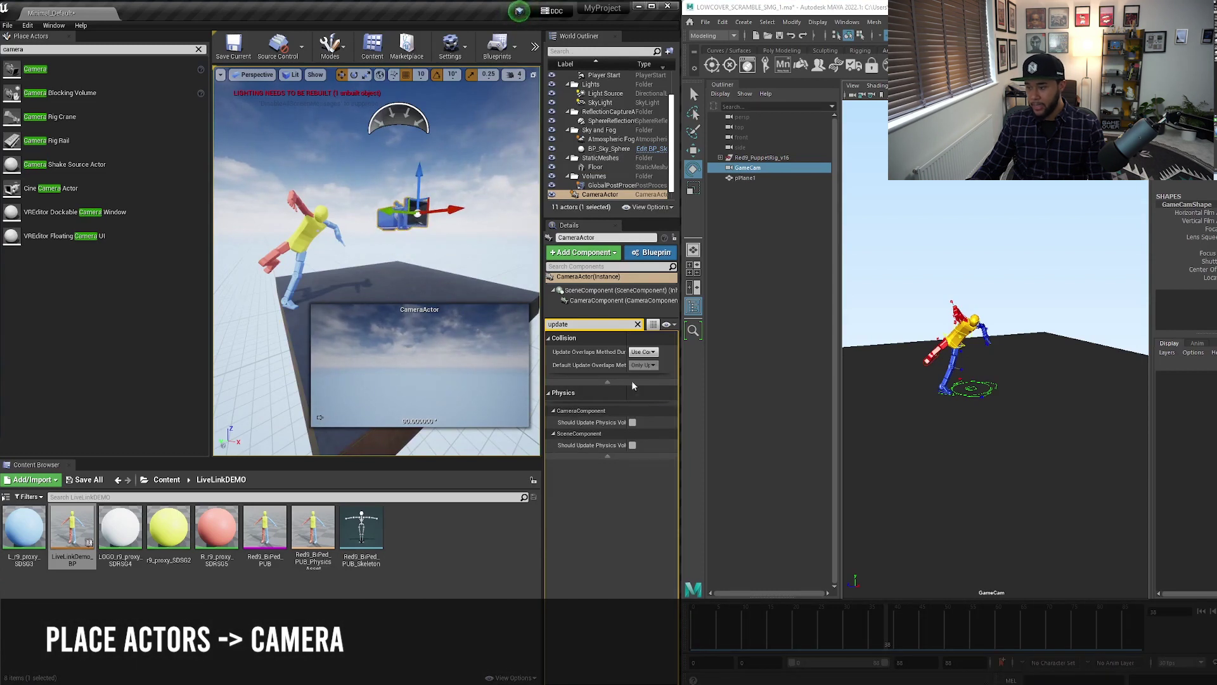
Step: Add a Live Link Controller component to the CameraActor and set its Subject Representation to GameCam
click(638, 324)
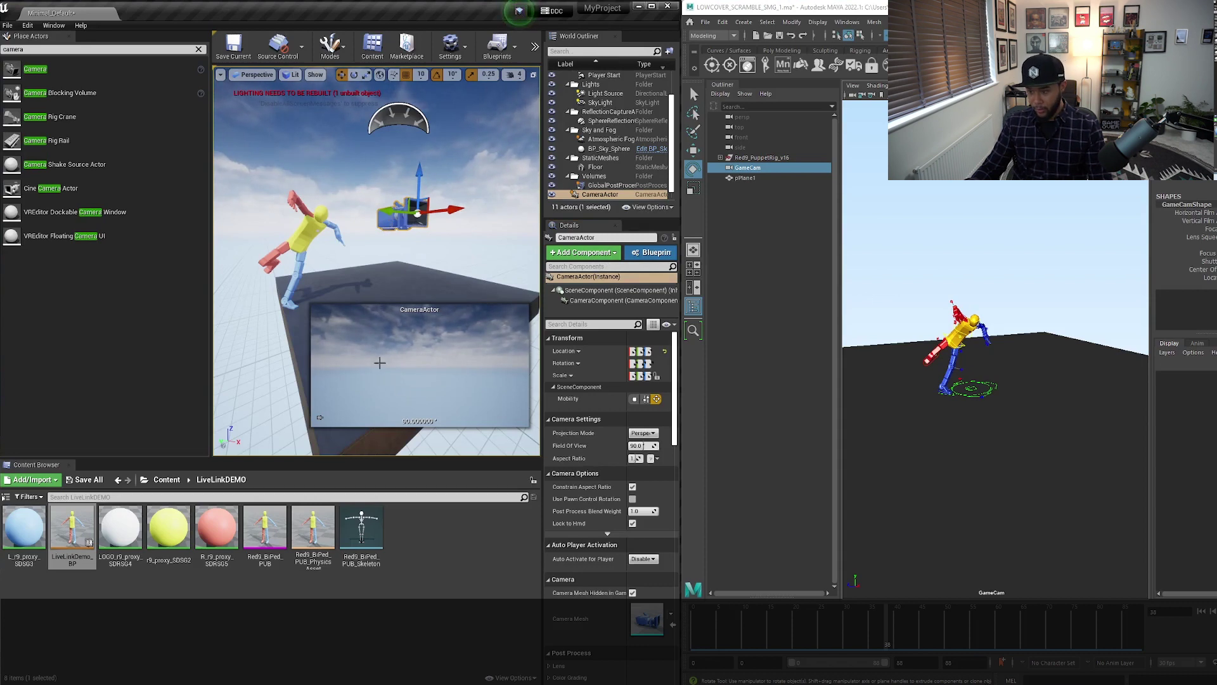
click(584, 253)
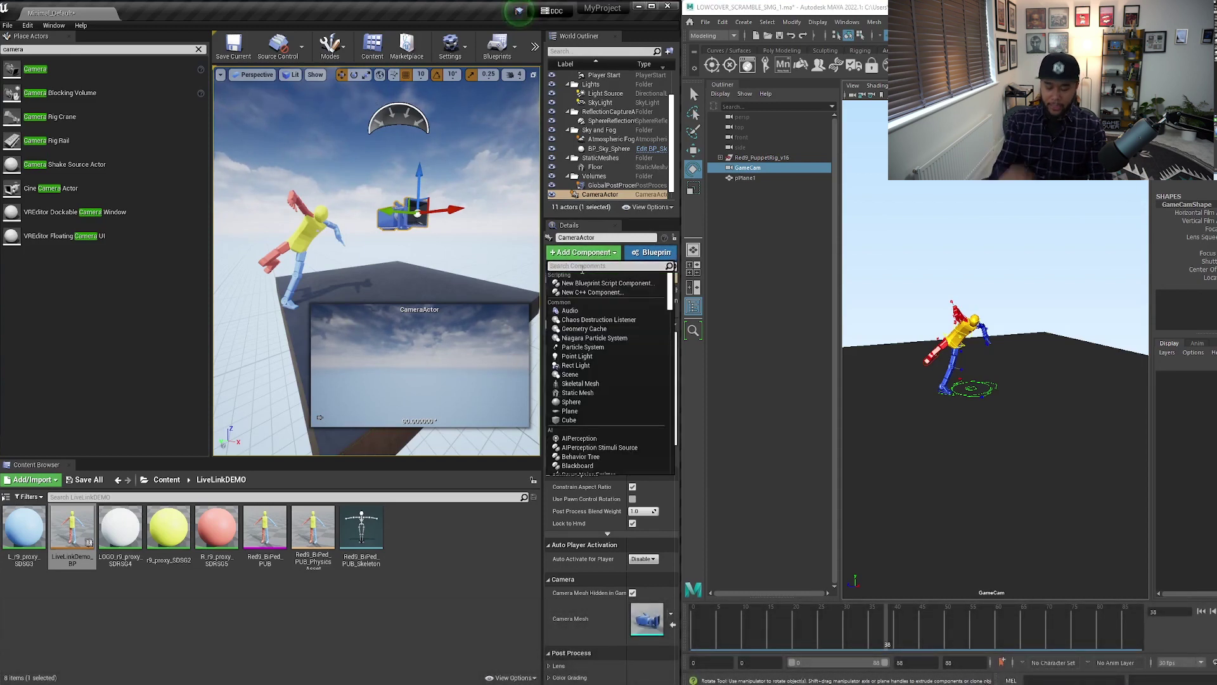
text(live)
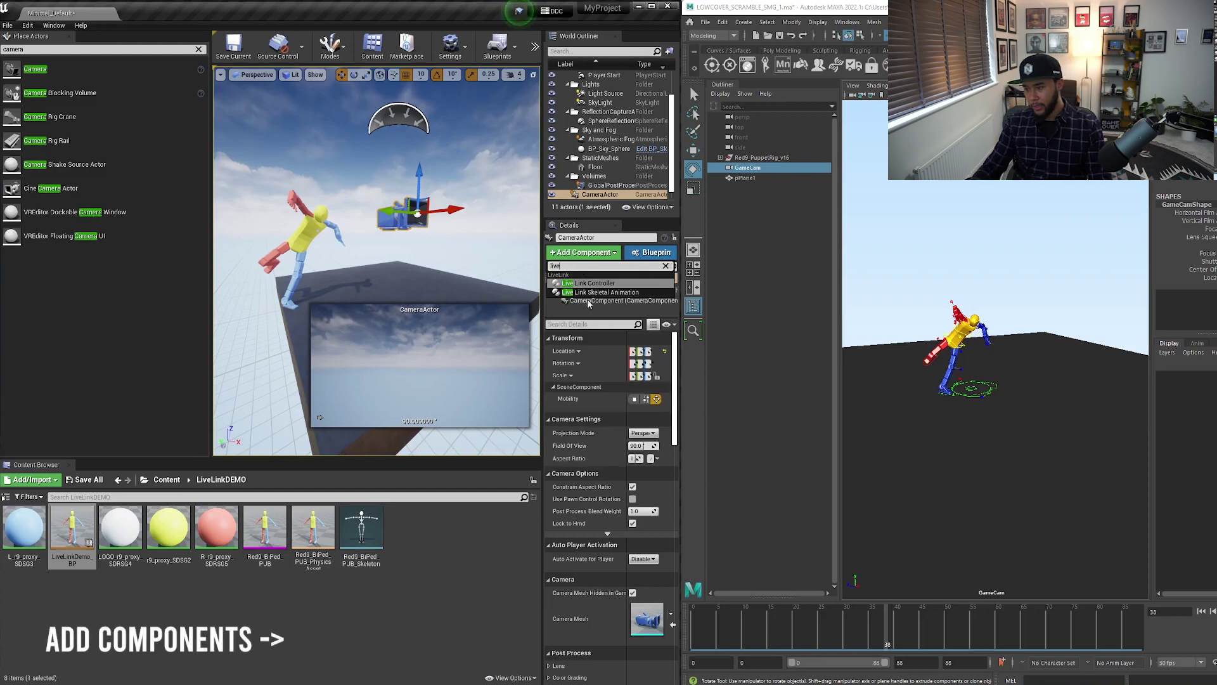
click(615, 285)
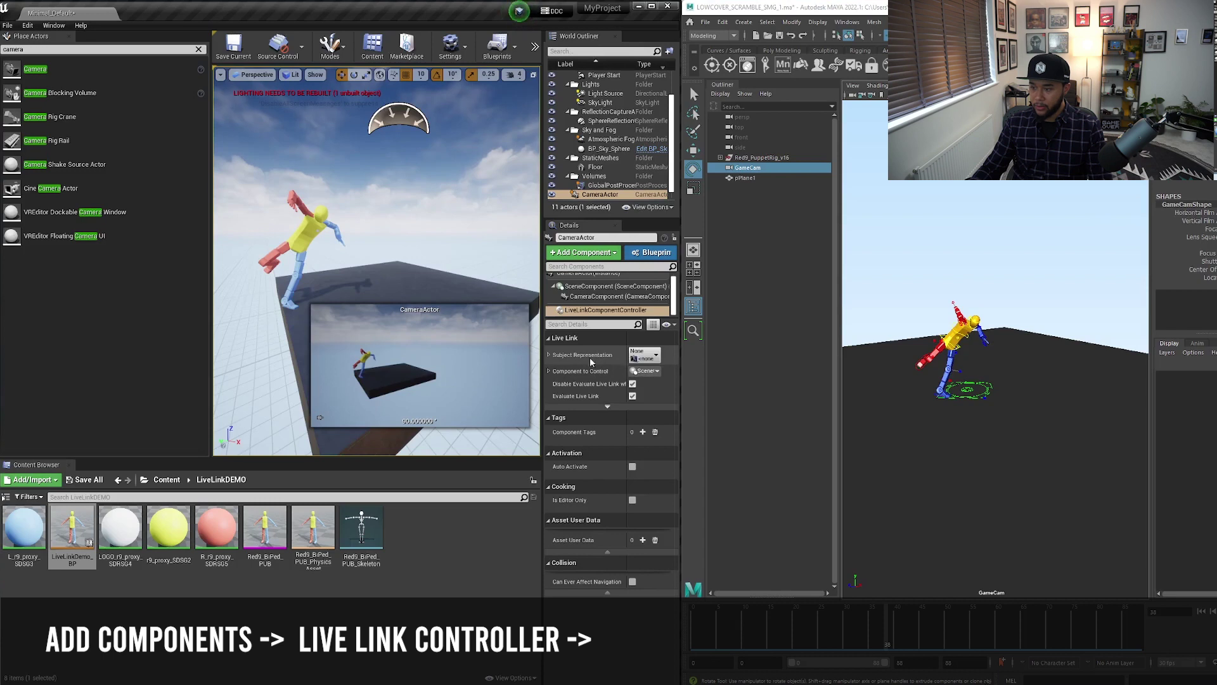
click(655, 355)
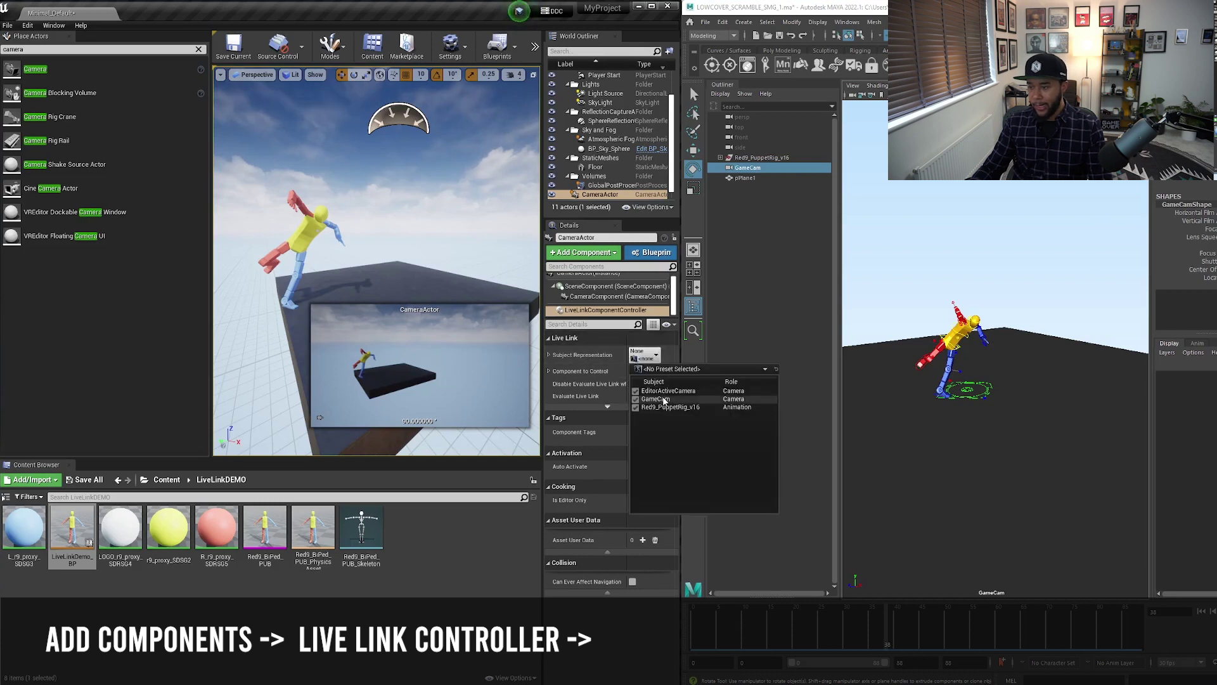
click(662, 399)
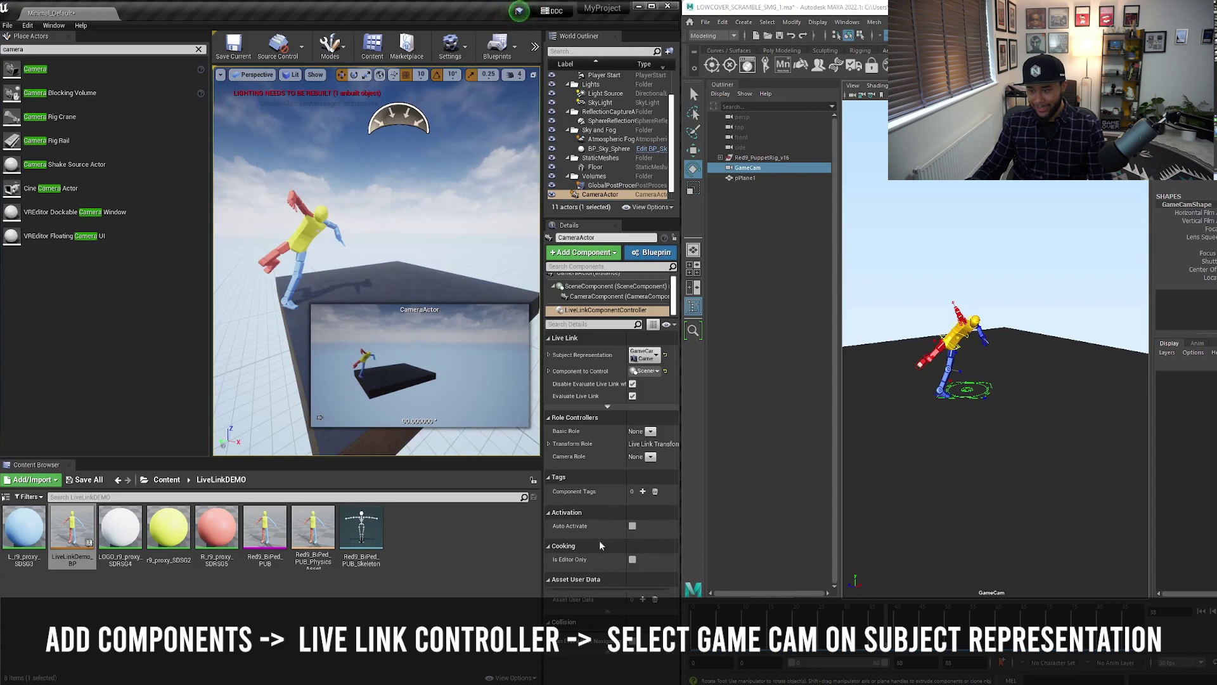
Step: Orbit and zoom Maya's GameCam around the character, hiding the Outliner for a larger view, to check the CameraActor preview in Unreal
alt+drag(919, 475, 981, 416)
alt+right_drag(981, 416, 1008, 508)
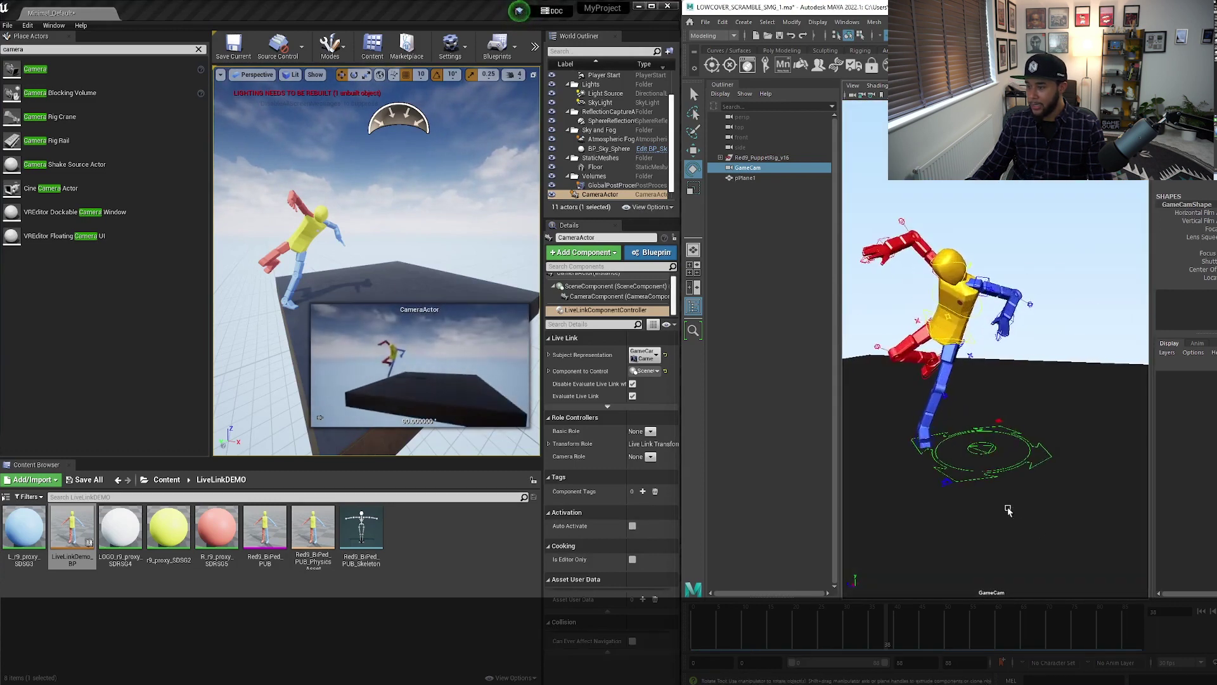
alt+drag(1008, 508, 1031, 471)
alt+right_drag(1030, 471, 958, 409)
alt+drag(958, 409, 967, 414)
alt+right_drag(967, 413, 1036, 470)
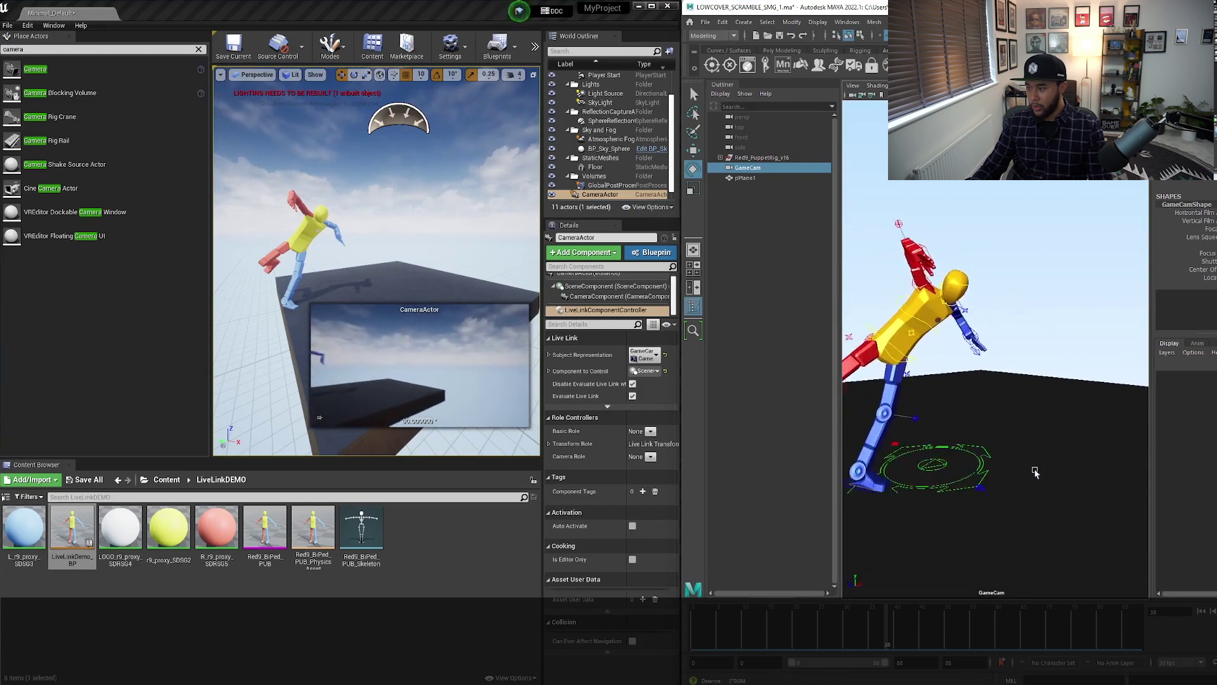
alt+drag(1035, 469, 1017, 475)
click(733, 79)
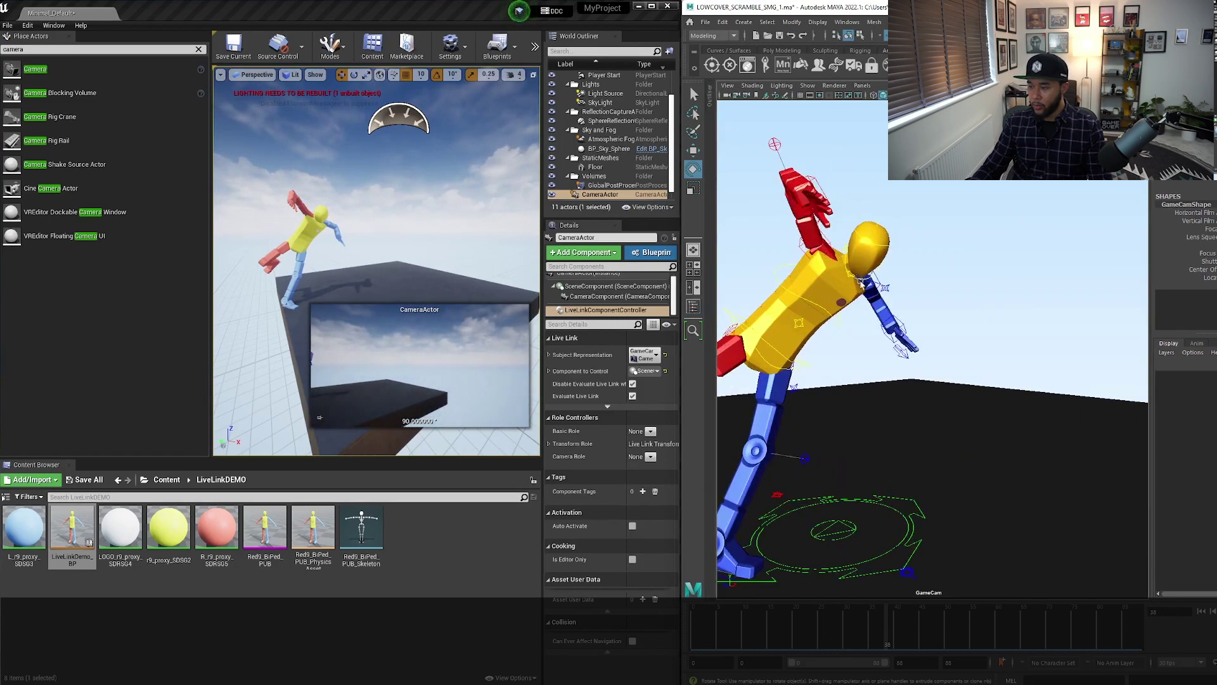
alt+drag(860, 282, 1015, 323)
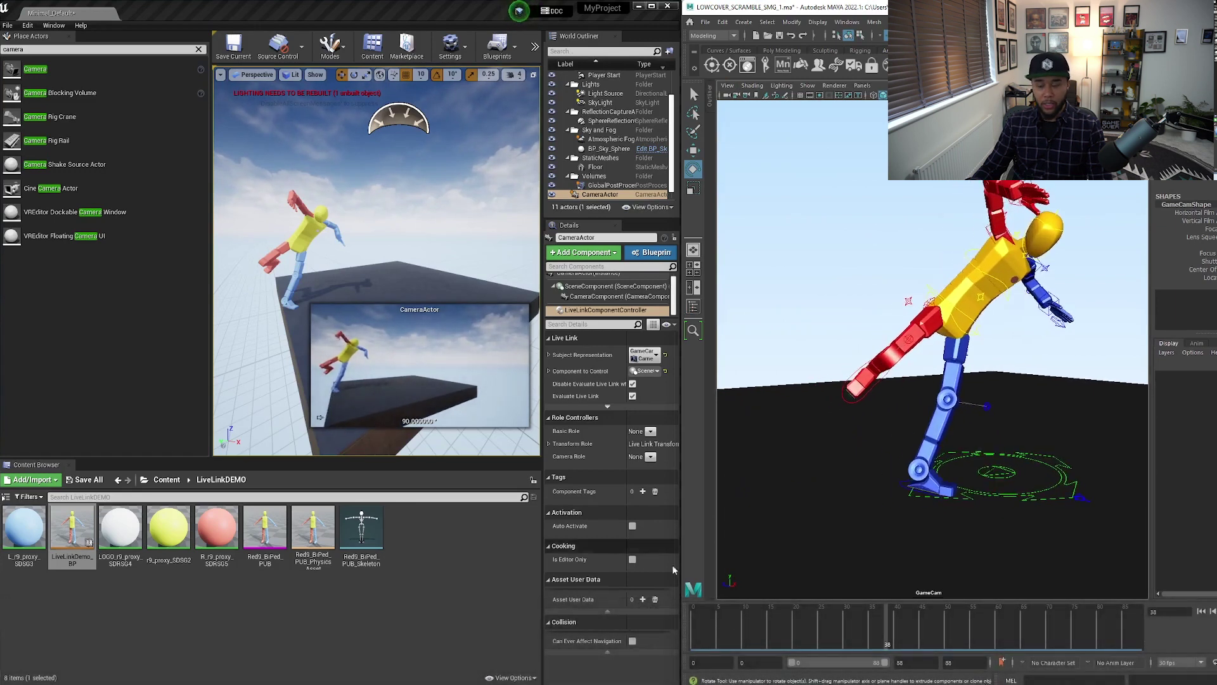
Step: Scrub the Maya timeline back to frame 0 while moving the GameCam to check character and camera streaming together
alt+right_drag(879, 596, 975, 436)
drag(887, 616, 884, 641)
click(785, 628)
alt+drag(897, 520, 906, 419)
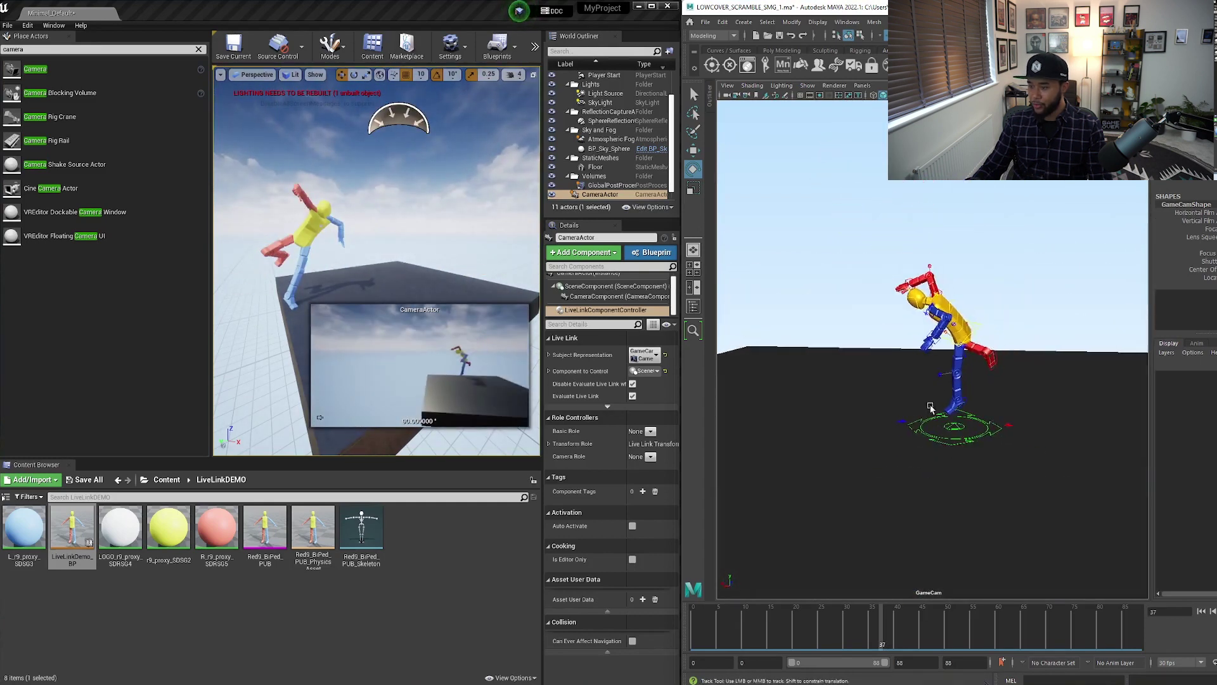
alt+middle_drag(931, 407, 859, 394)
drag(883, 627, 653, 600)
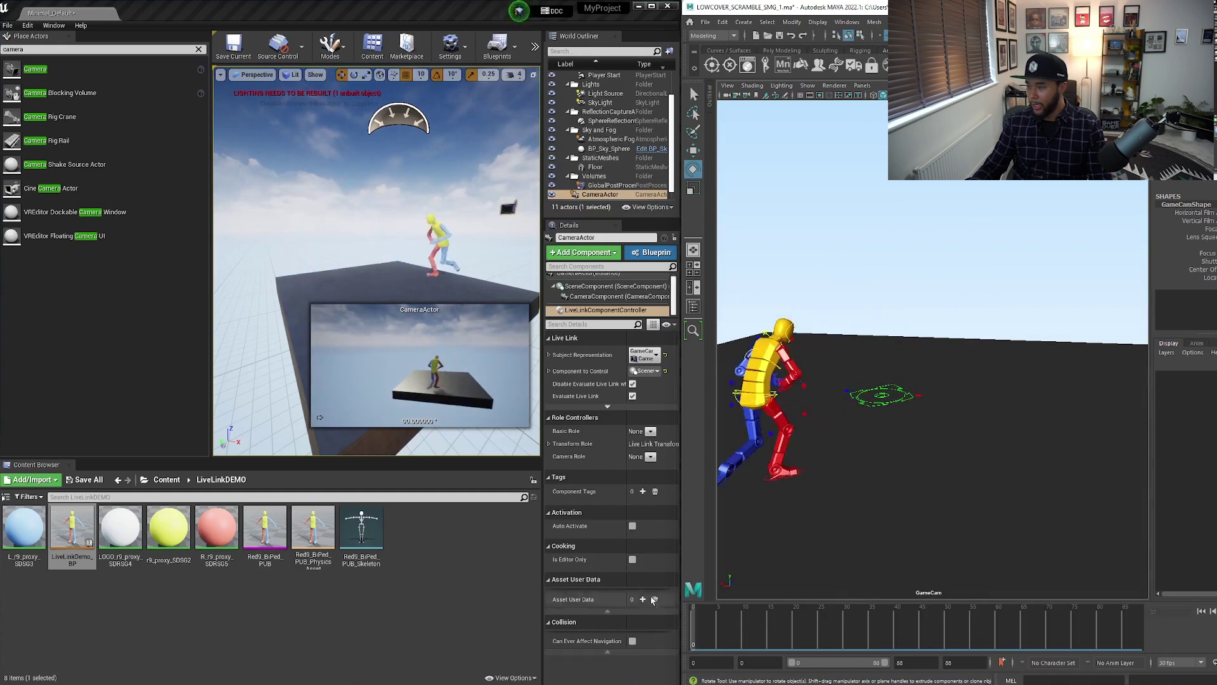
Step: Move the GameCam in behind the character at frame 0 and compare the framing with Unreal's CameraActor preview
alt+middle_drag(844, 482, 936, 462)
alt+drag(936, 461, 963, 452)
alt+right_drag(963, 452, 902, 492)
alt+middle_drag(902, 492, 1001, 464)
alt+right_drag(1001, 465, 1002, 508)
alt+middle_drag(1003, 508, 999, 534)
drag(736, 642, 691, 637)
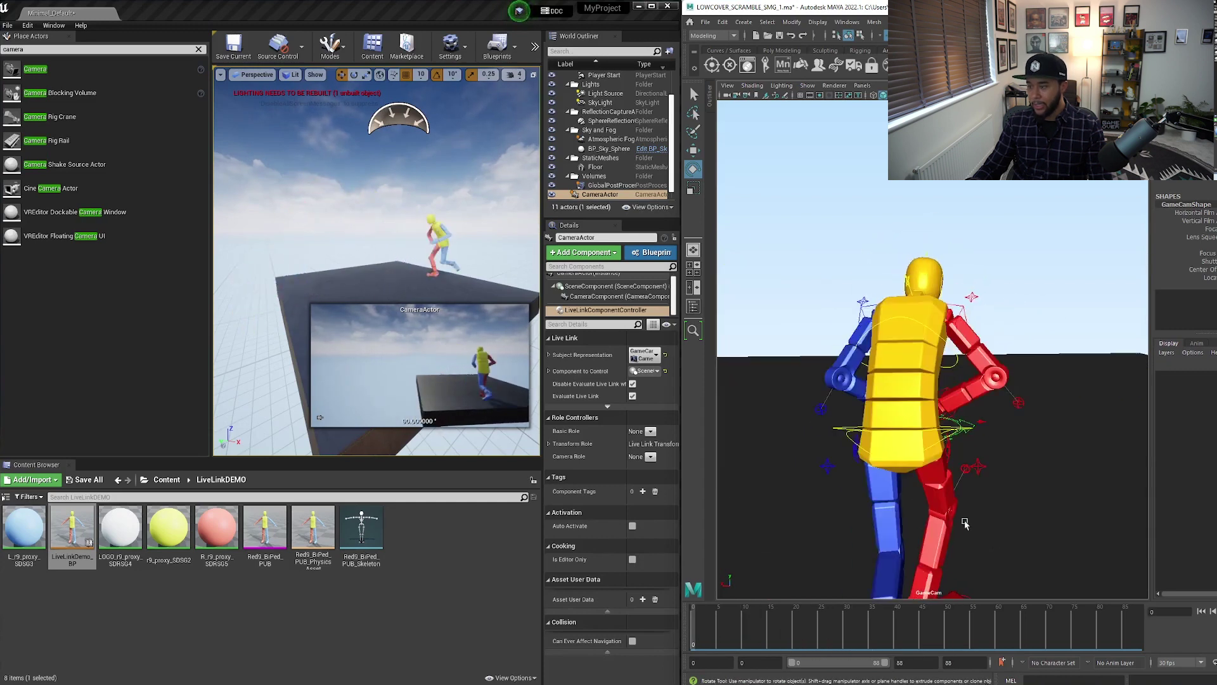
alt+drag(965, 523, 909, 520)
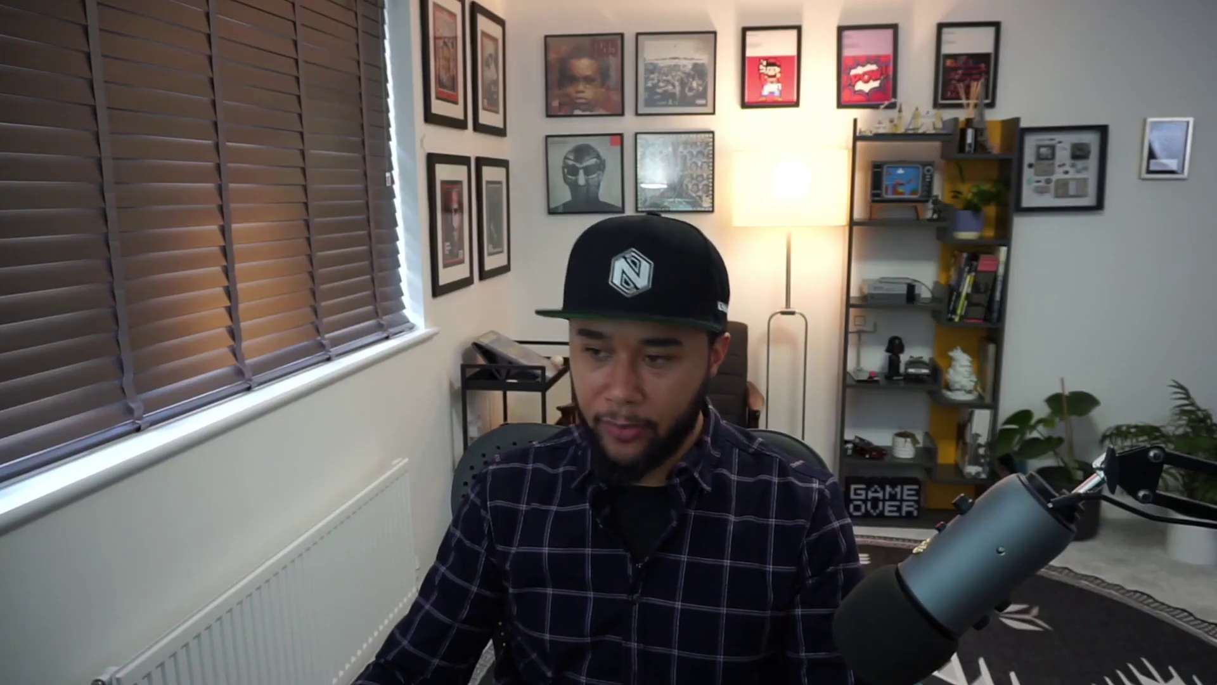